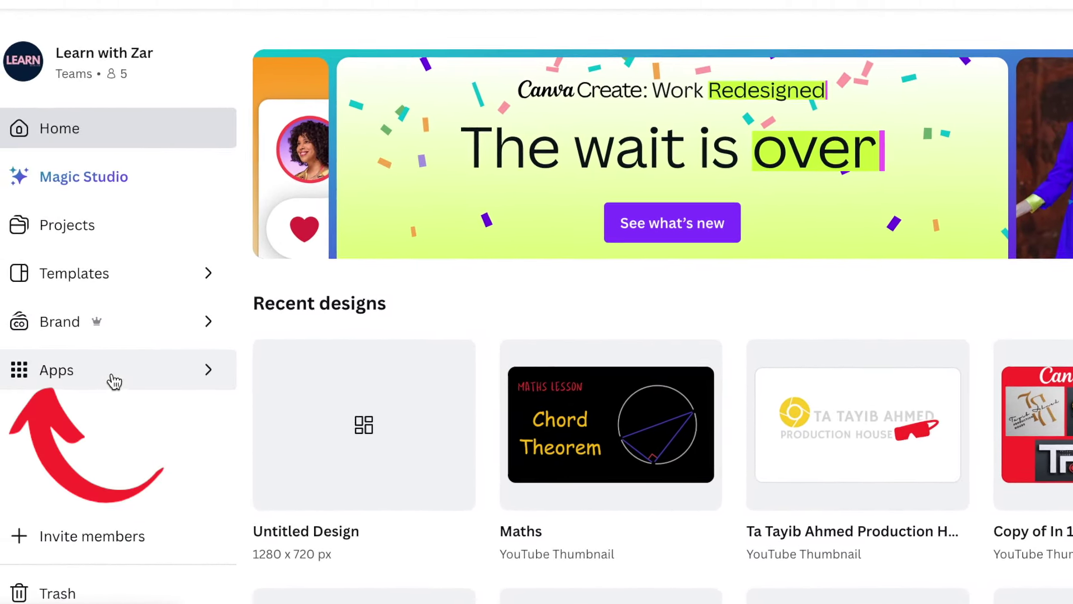
# Search the Apps directory for 'logo' and pick the Logo Maker app.
pyautogui.click(127, 383)
pyautogui.click(168, 311)
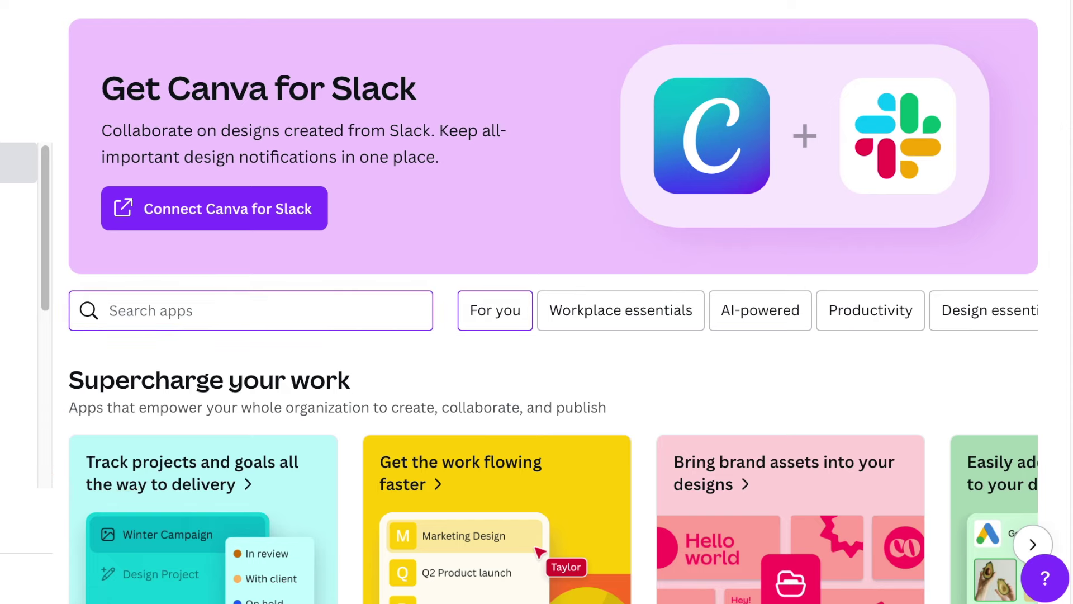
pyautogui.write('logo')
pyautogui.click(194, 361)
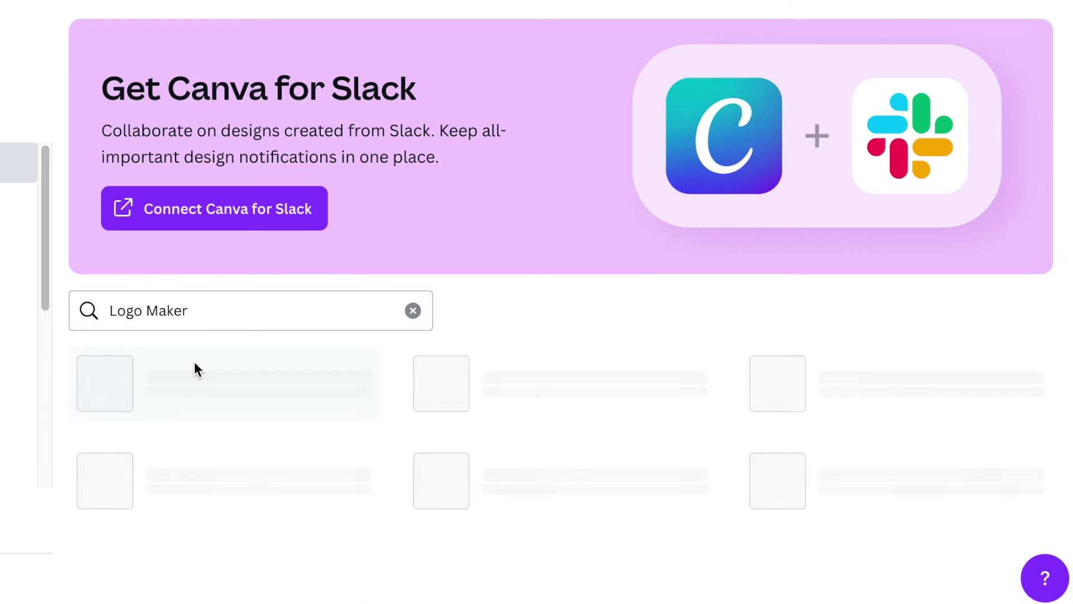
# Browse Logo Maker's details and example logos, then choose to use it in a new design.
pyautogui.scroll(-1, 193, 369)
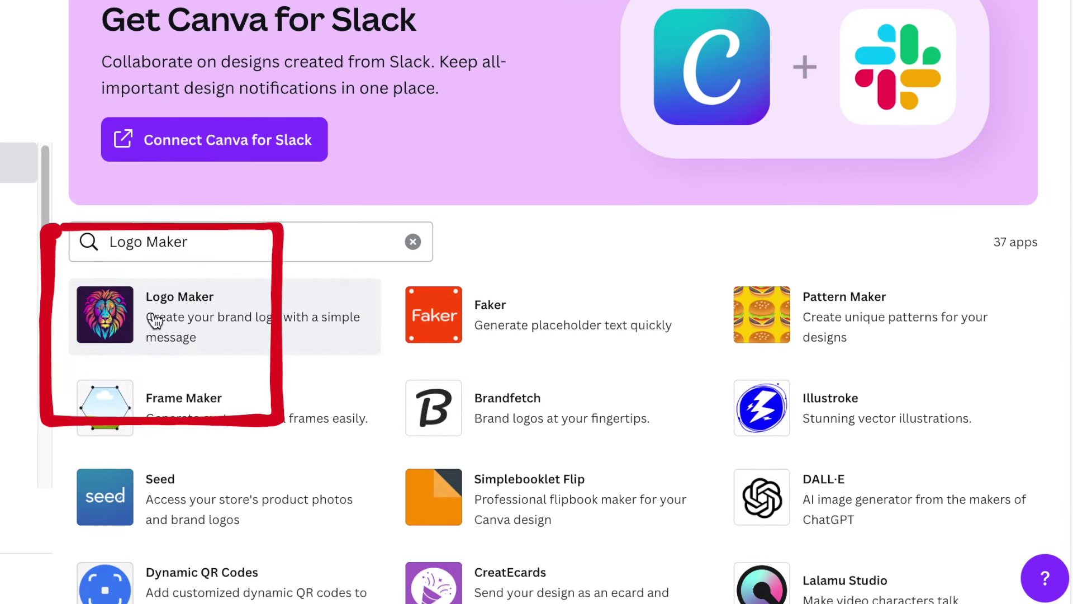
pyautogui.click(185, 321)
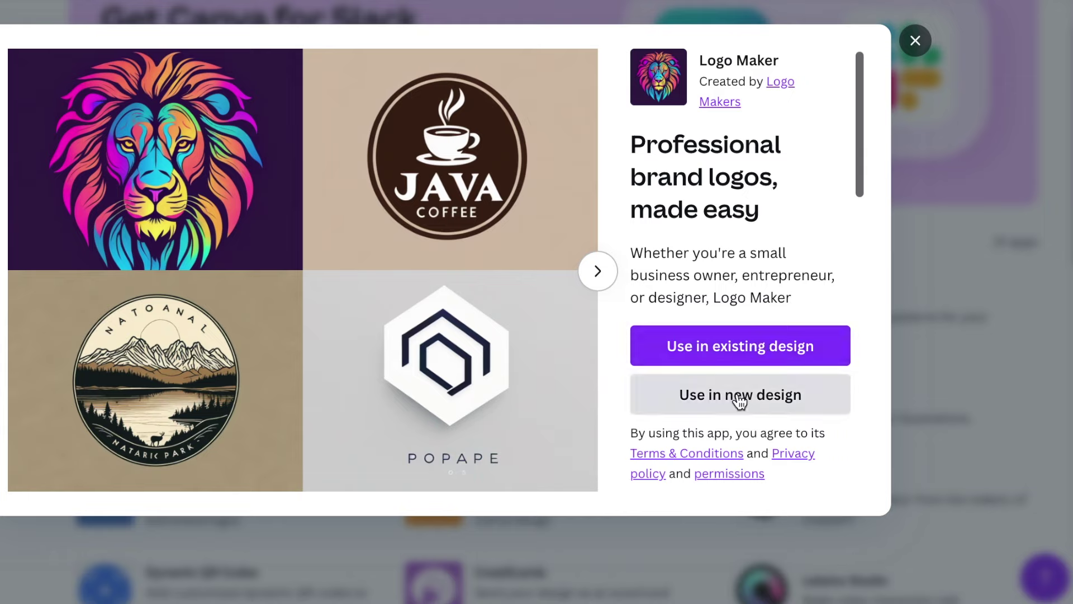
pyautogui.scroll(-3, 732, 236)
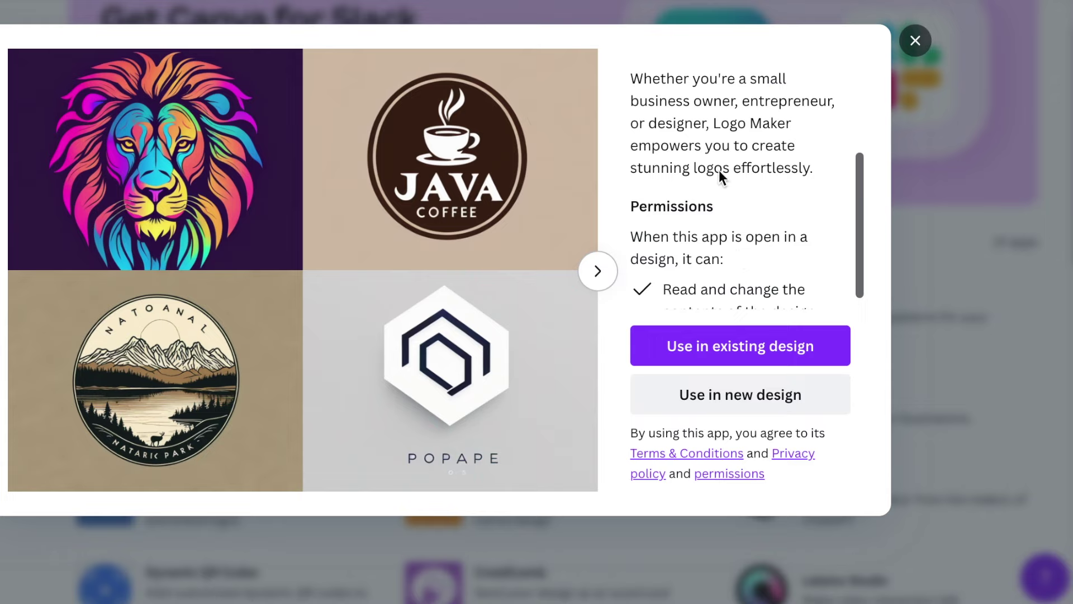
pyautogui.scroll(-1, 720, 174)
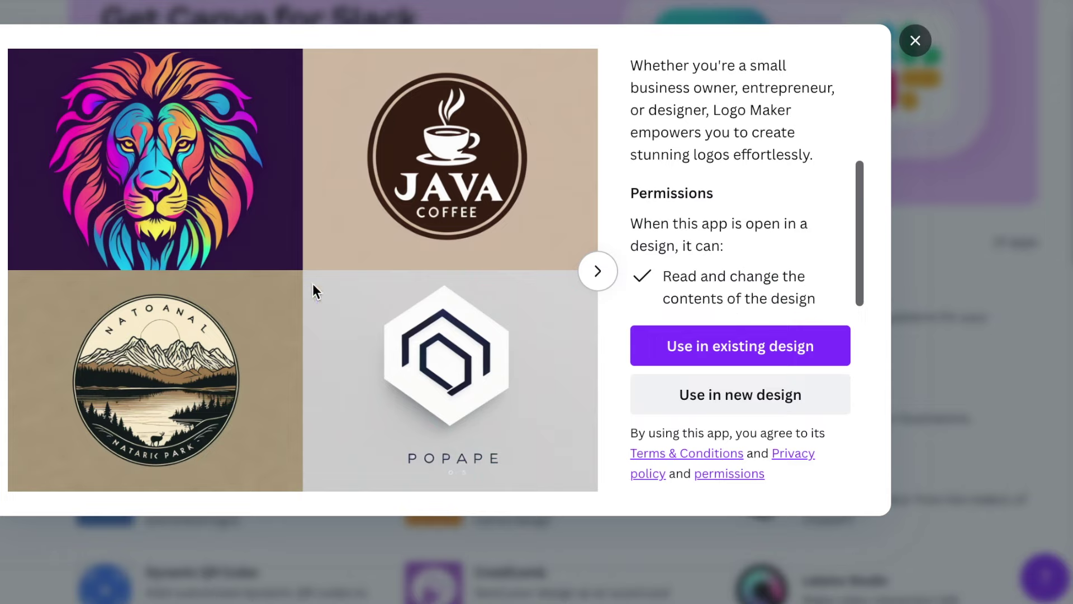
pyautogui.click(596, 270)
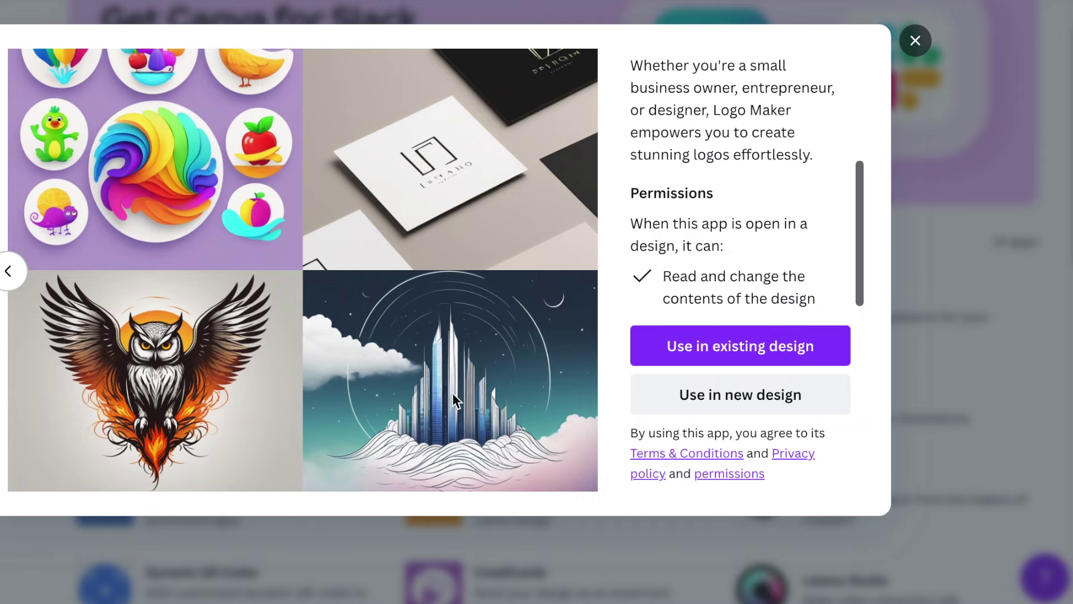
pyautogui.click(753, 400)
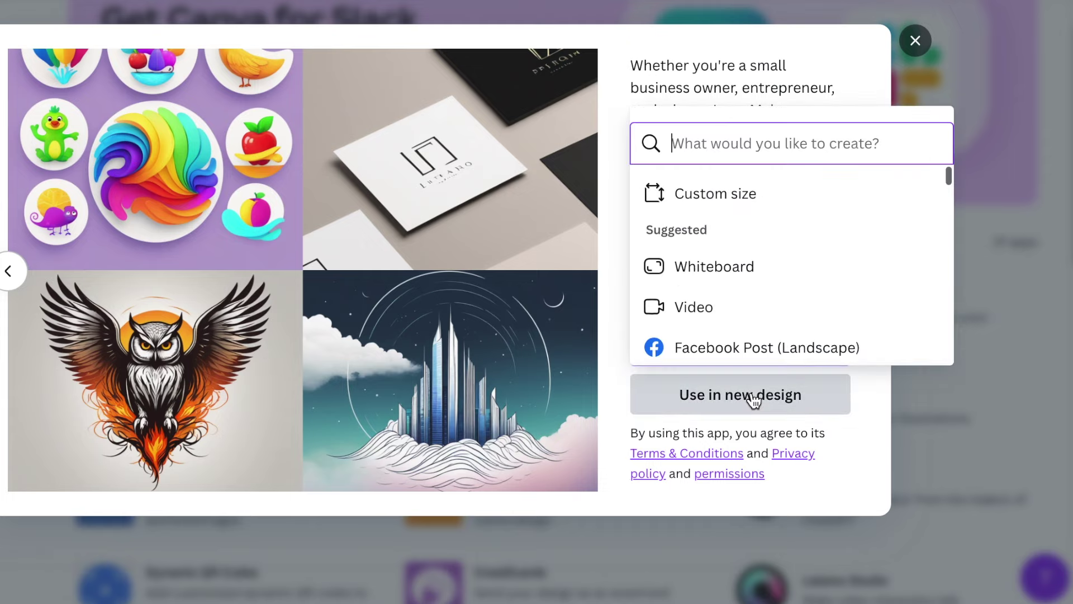
# Choose a custom 1280 × 720 px size for the new Logo Maker design.
pyautogui.click(729, 201)
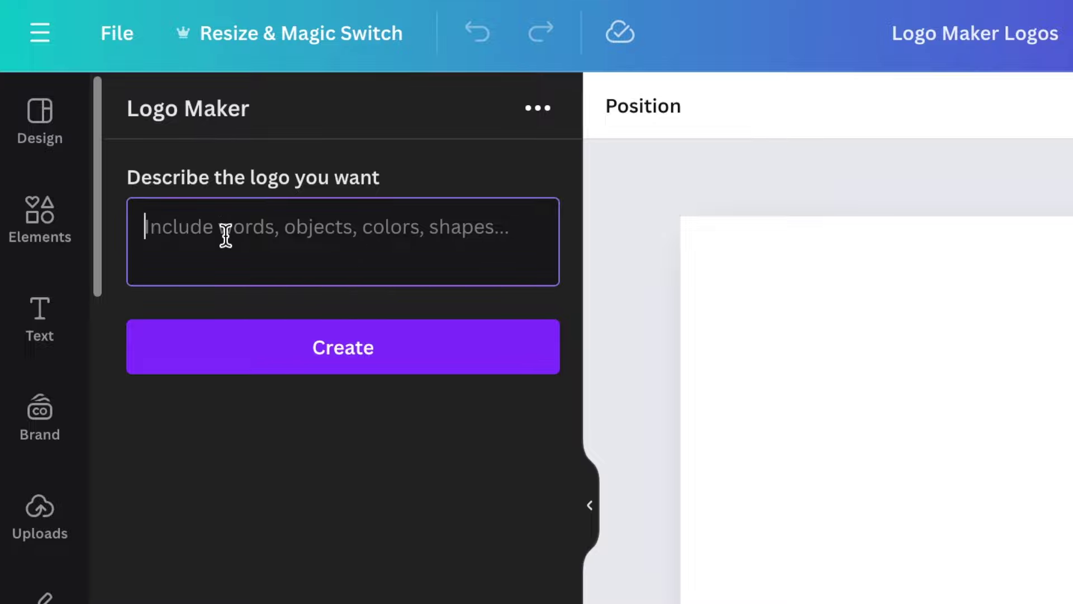
# Generate the wolf logo from the pasted description and enlarge it to about 647 × 647 at centre.
pyautogui.write('Create a Wolf Maskot logo facing front, include different shades of colors blending in on the design')
pyautogui.click(354, 350)
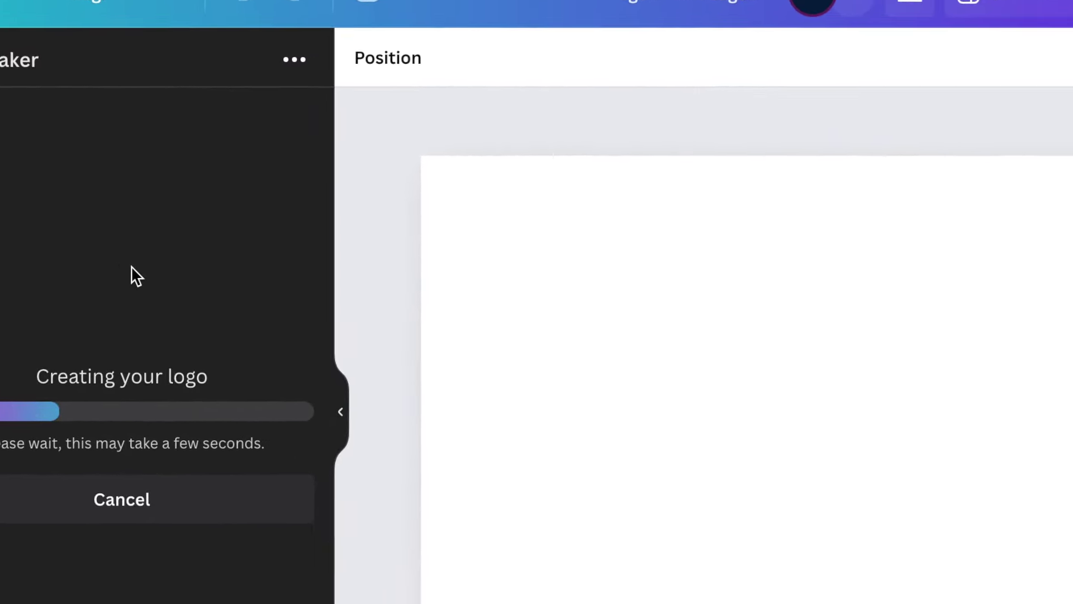
pyautogui.moveTo(800, 410); pyautogui.dragTo(529, 398)
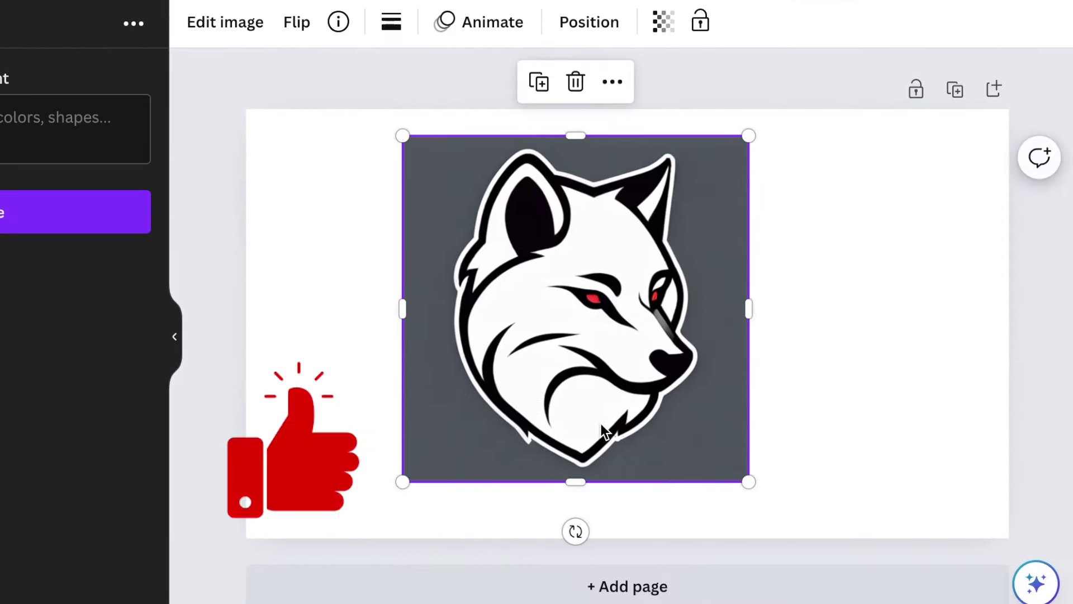
pyautogui.moveTo(747, 479); pyautogui.dragTo(799, 509)
pyautogui.moveTo(723, 422); pyautogui.dragTo(742, 408)
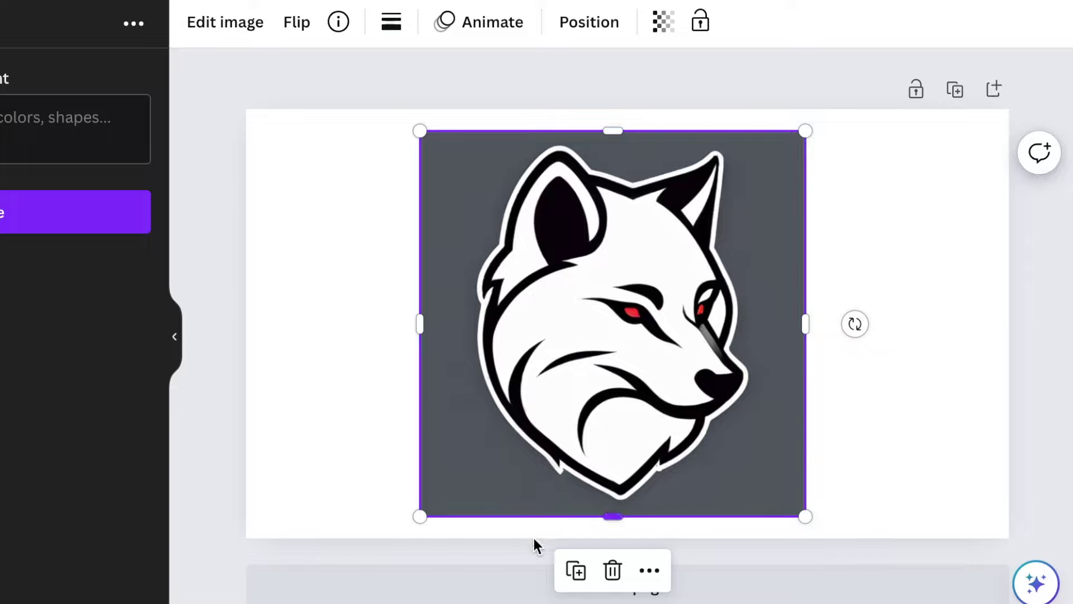
# Add a blank second page below the wolf logo and bring up ChatGPT's car logo prompts.
pyautogui.click(467, 596)
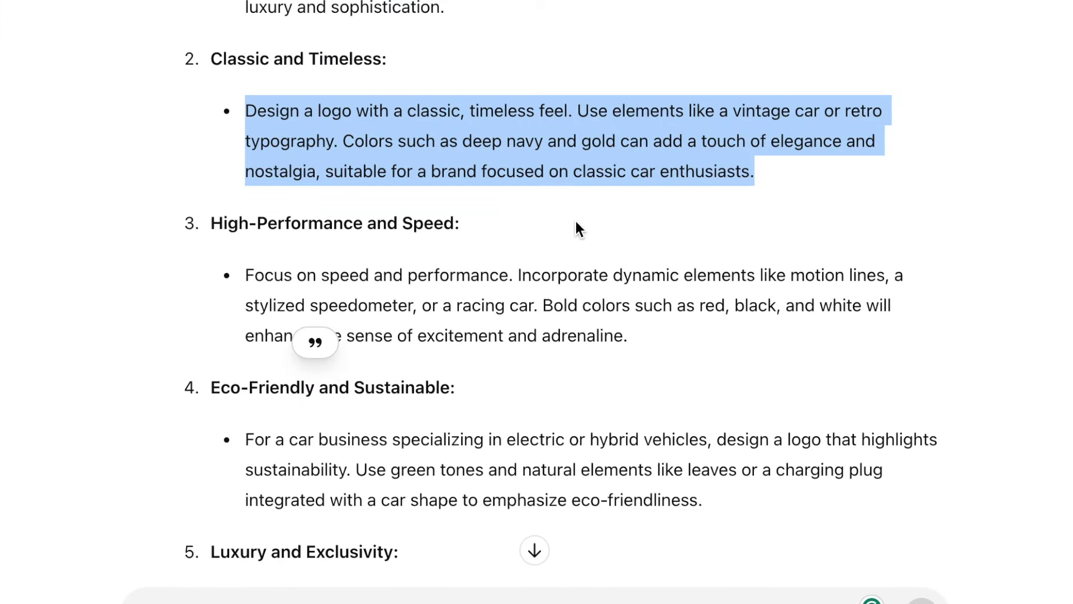
pyautogui.scroll(5, 574, 220)
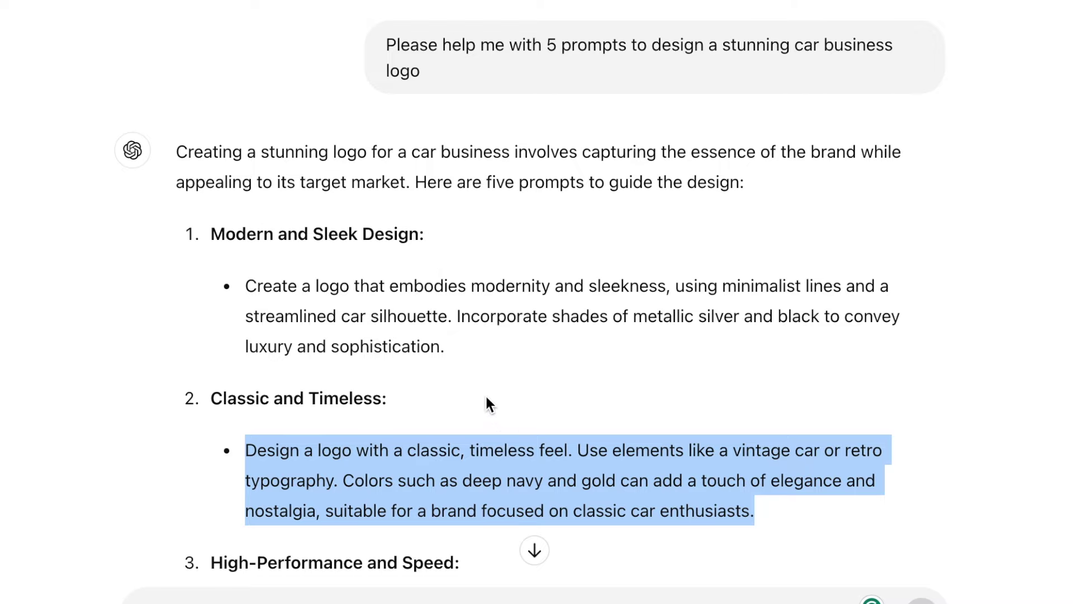
# Select the High-Performance and Speed prompt paragraph in ChatGPT's list of car logo prompts.
pyautogui.scroll(-3, 477, 395)
pyautogui.scroll(-4, 349, 198)
pyautogui.tripleClick(321, 221)
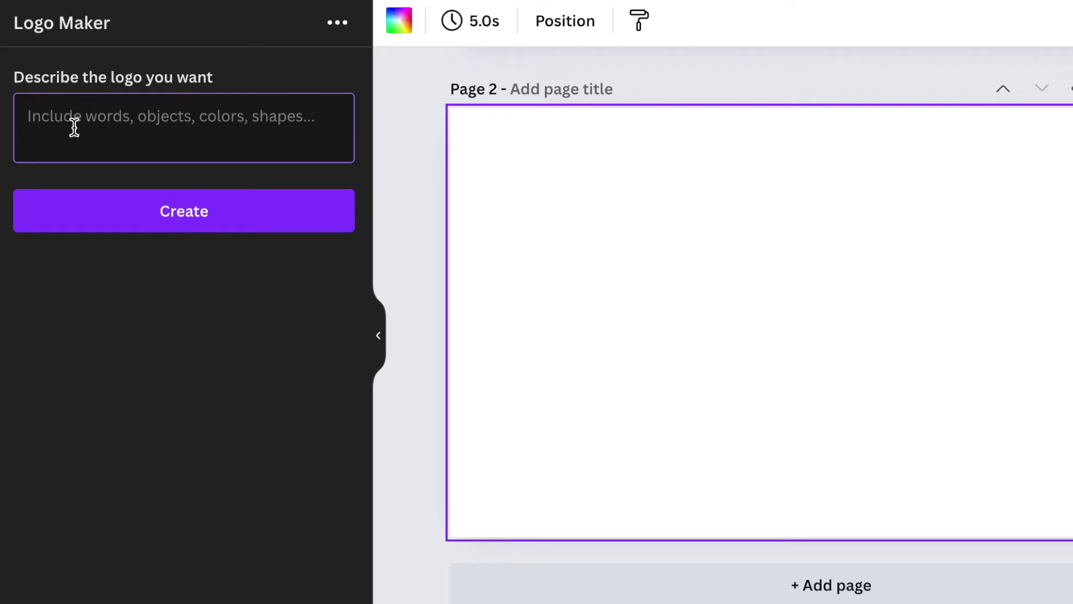
# Paste the speed-and-performance car prompt into Logo Maker's description and generate a logo.
pyautogui.hotkey('ctrl', 'v')
pyautogui.scroll(3, 74, 125)
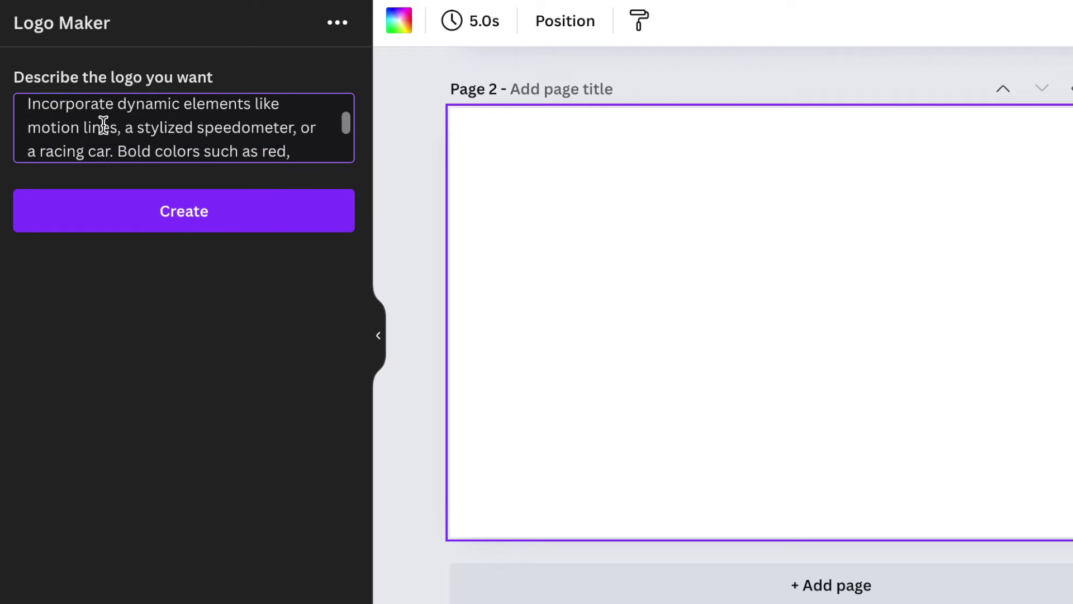
pyautogui.scroll(-3, 233, 124)
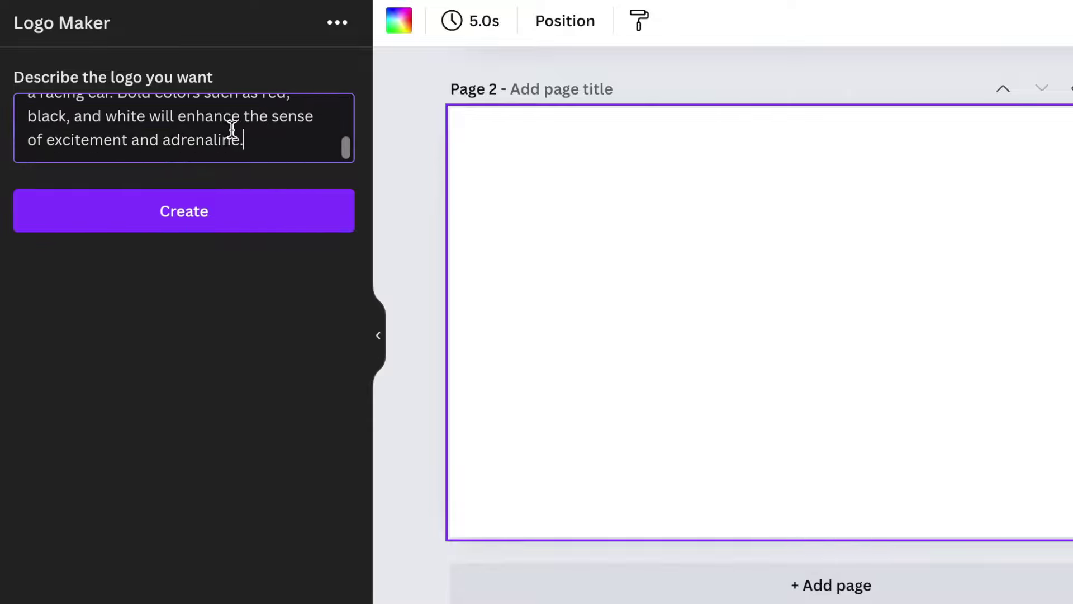
pyautogui.scroll(3, 242, 126)
pyautogui.scroll(-3, 242, 126)
pyautogui.scroll(3, 236, 128)
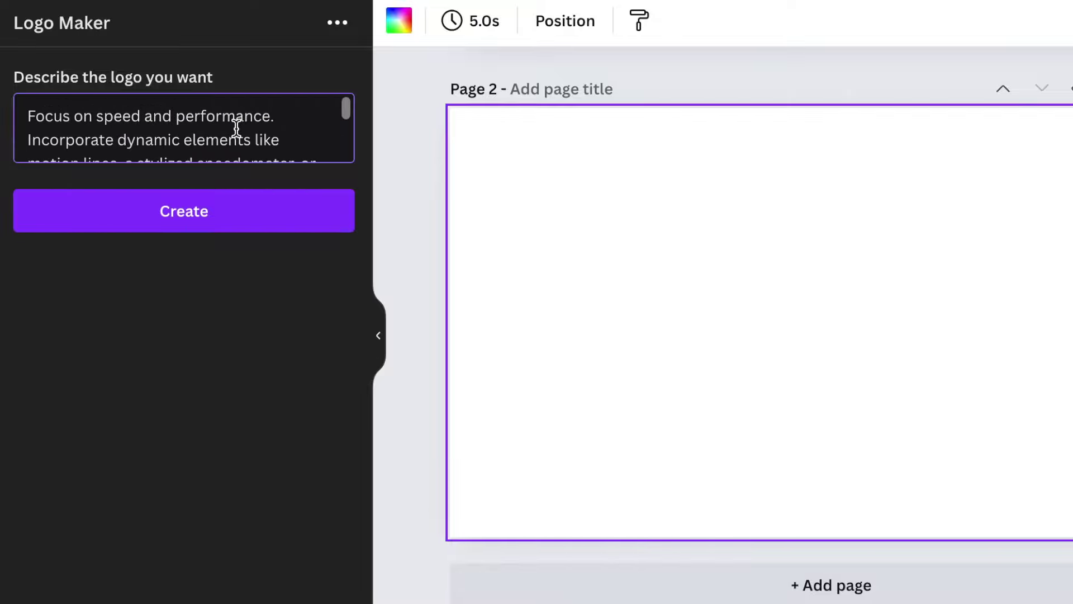
pyautogui.scroll(-3, 236, 128)
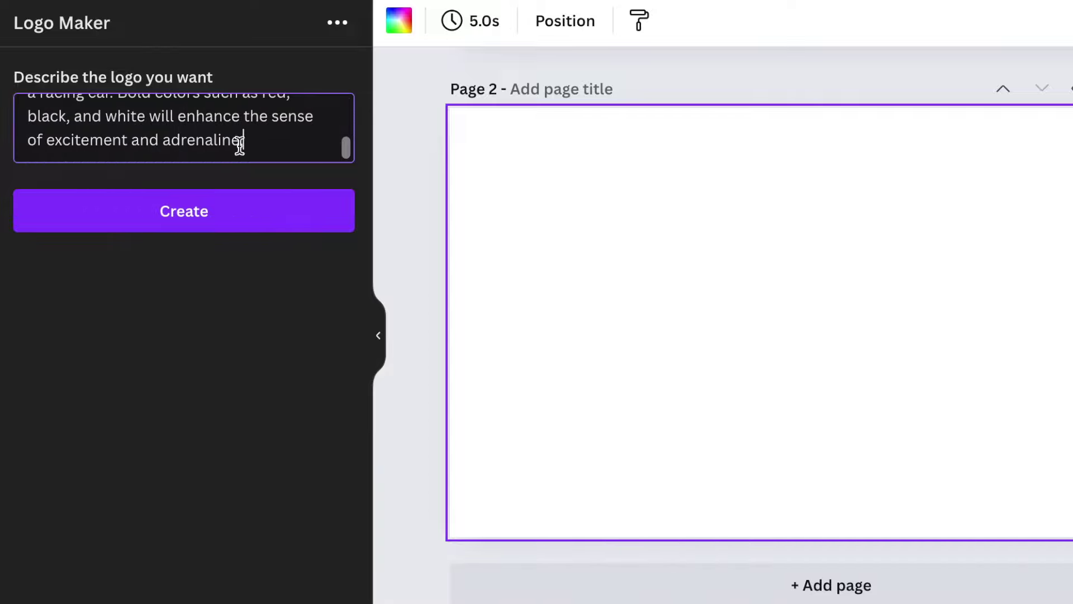
pyautogui.click(186, 220)
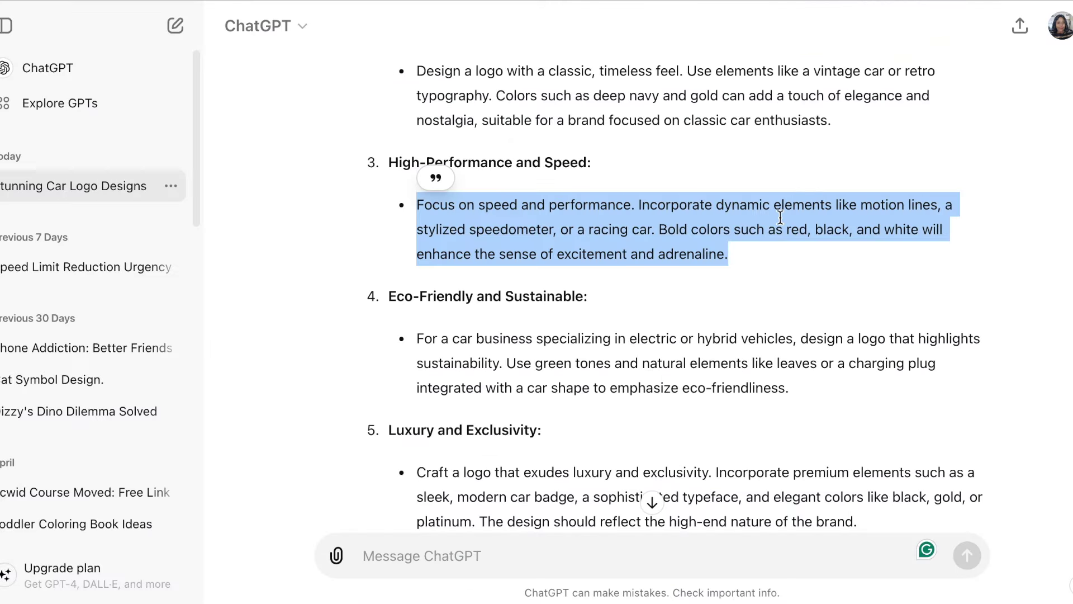
# Copy the speed prompt paragraph and generate a logo from it in Logo Maker.
pyautogui.rightClick(527, 218)
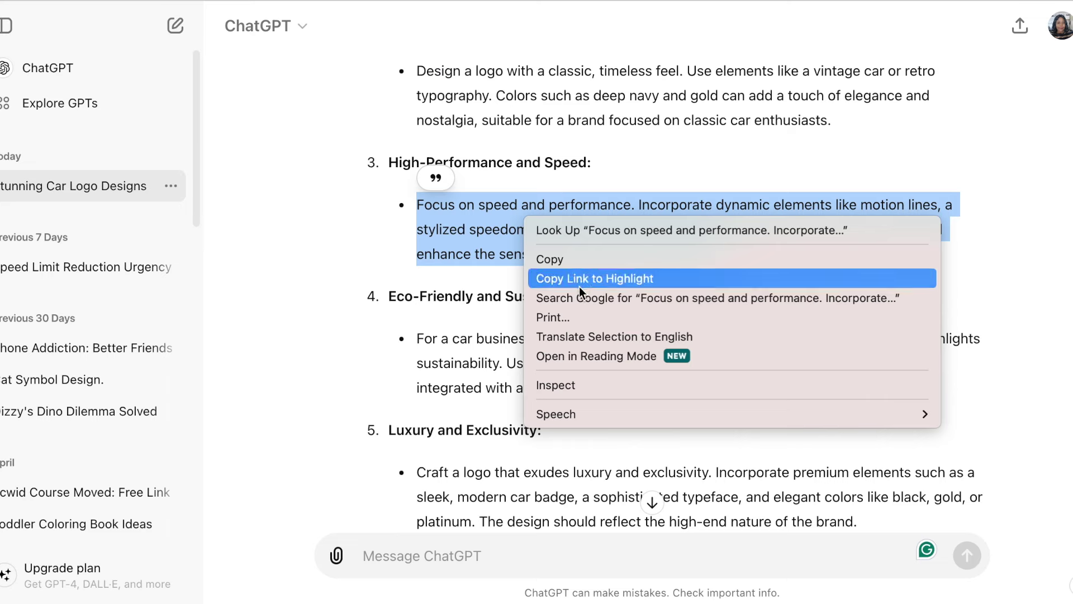
pyautogui.click(582, 260)
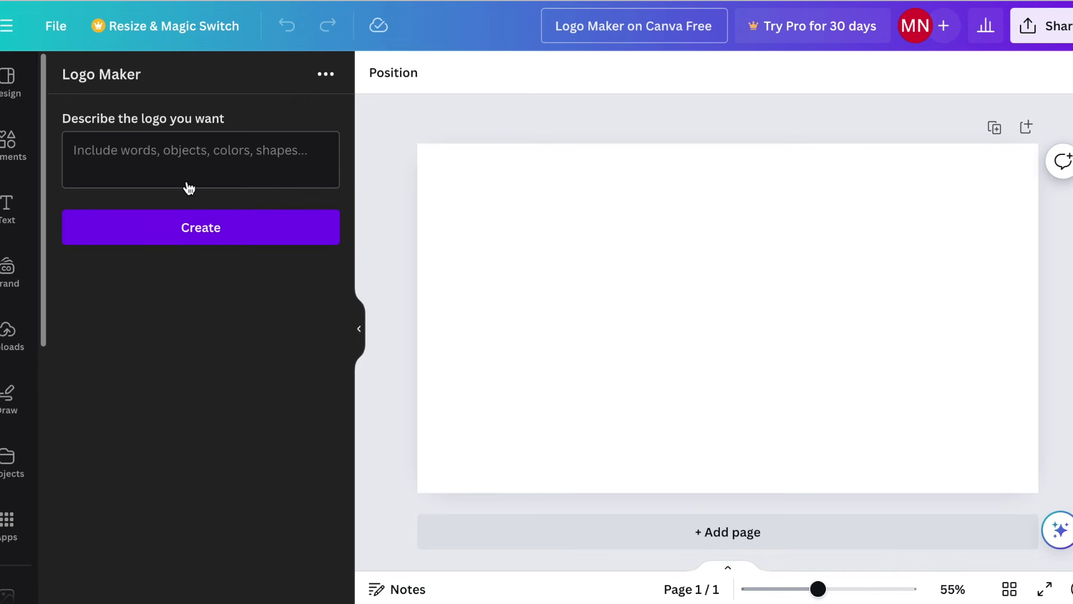
pyautogui.click(180, 154)
pyautogui.hotkey('ctrl', 'v')
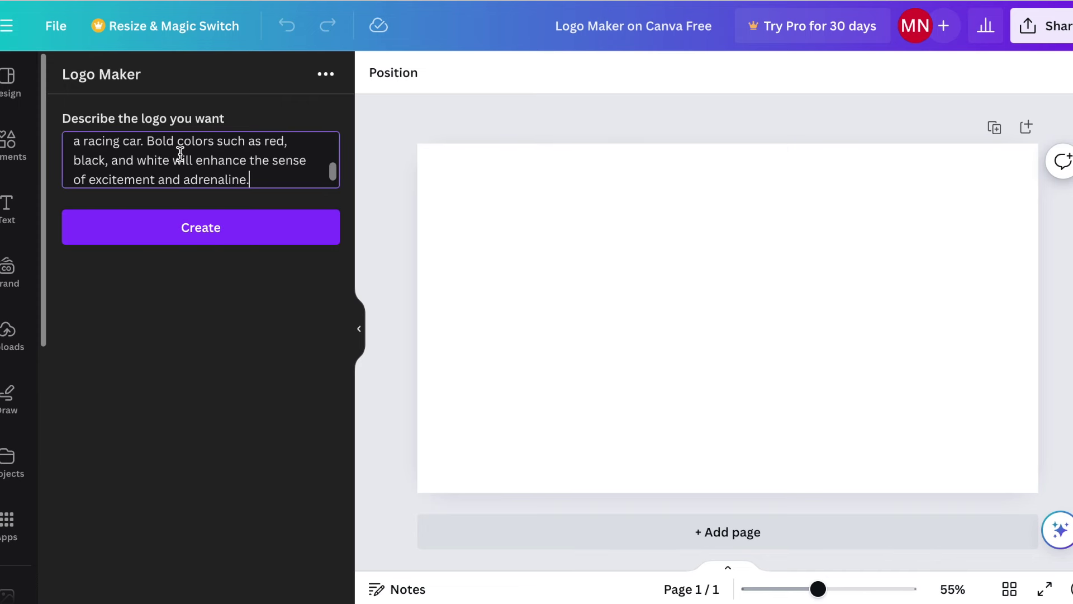
pyautogui.click(196, 227)
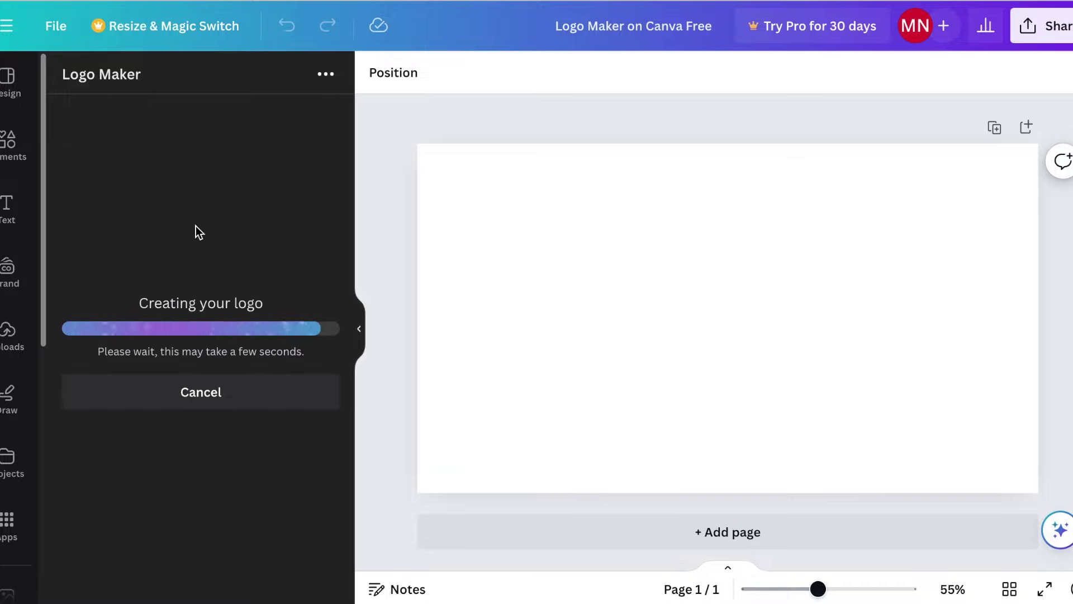
# Enlarge the red-and-black car logo to 595 × 595 and shift it left on the page.
pyautogui.moveTo(589, 384); pyautogui.dragTo(533, 291)
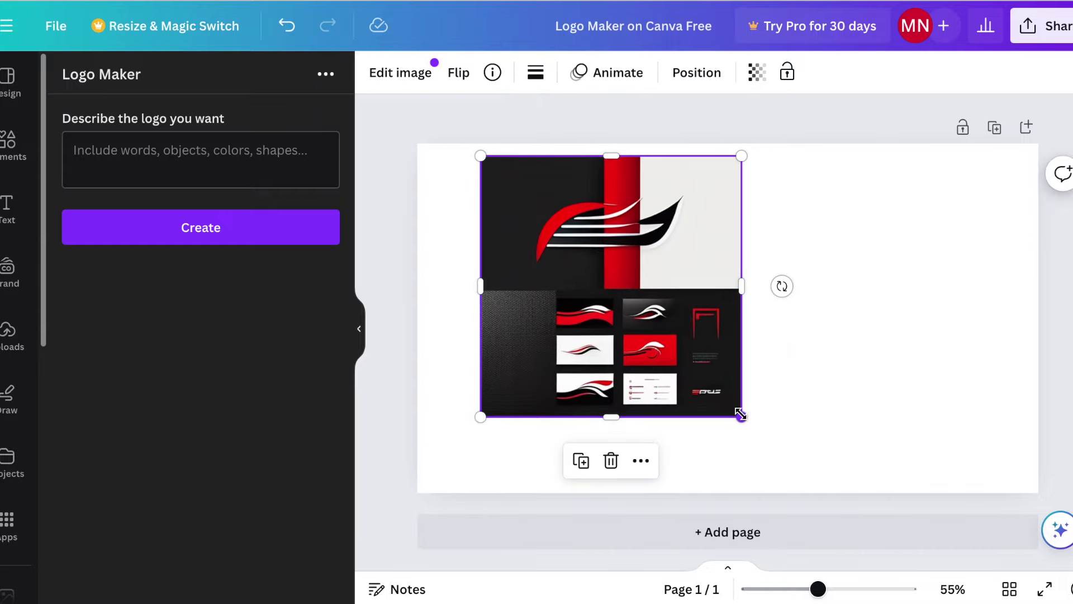
pyautogui.moveTo(742, 414); pyautogui.dragTo(769, 443)
pyautogui.moveTo(702, 365); pyautogui.dragTo(655, 372)
pyautogui.click(803, 400)
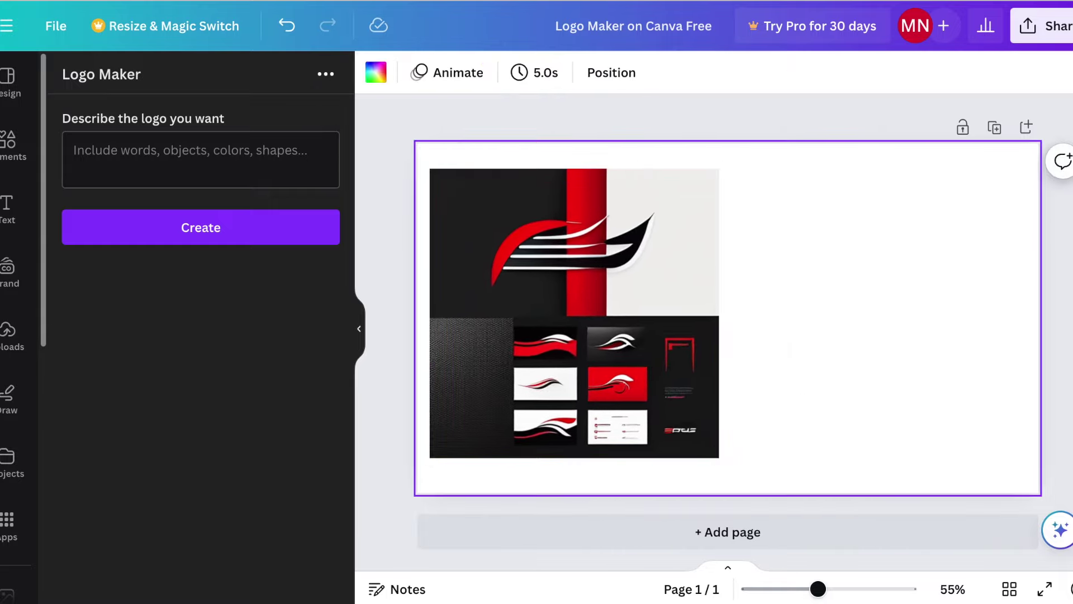
# Copy the Eco-Friendly and Sustainable prompt from ChatGPT and generate a green leaf logo from it.
pyautogui.press('super+Tab')
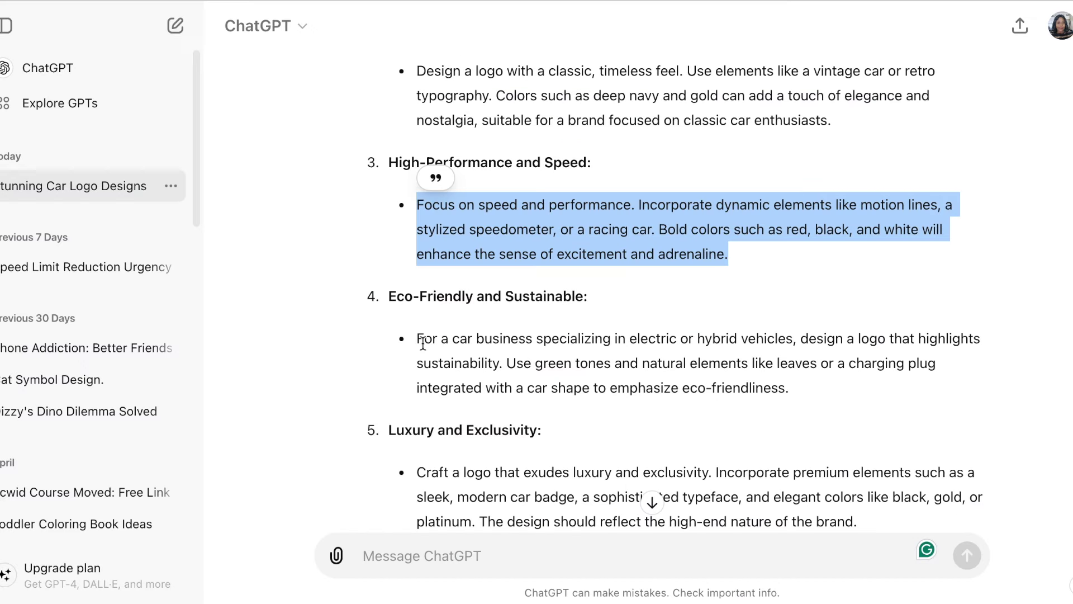
pyautogui.click(419, 339)
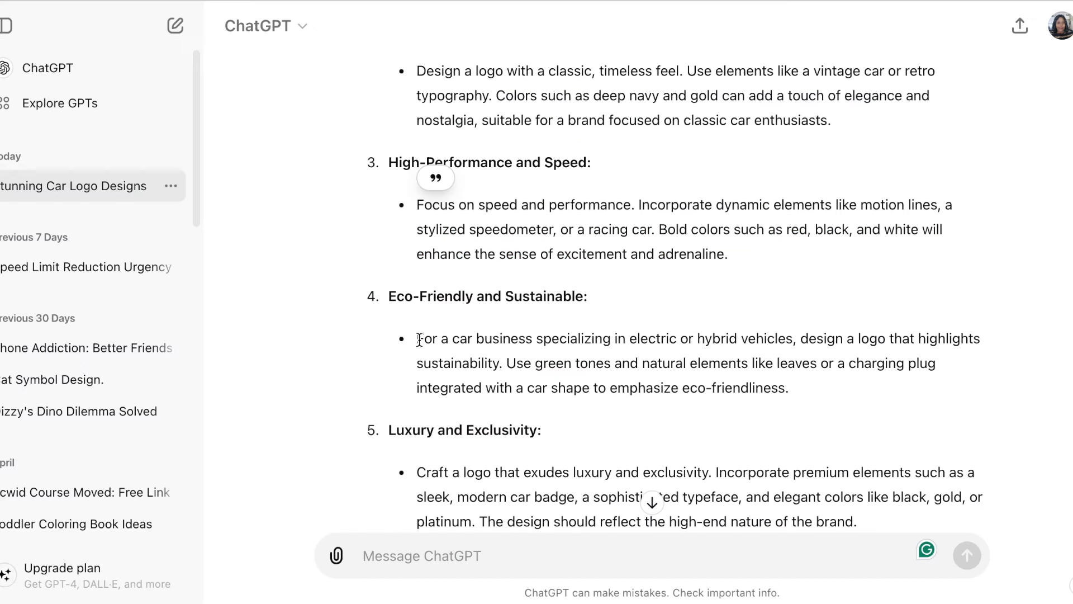
pyautogui.moveTo(420, 339); pyautogui.dragTo(807, 401)
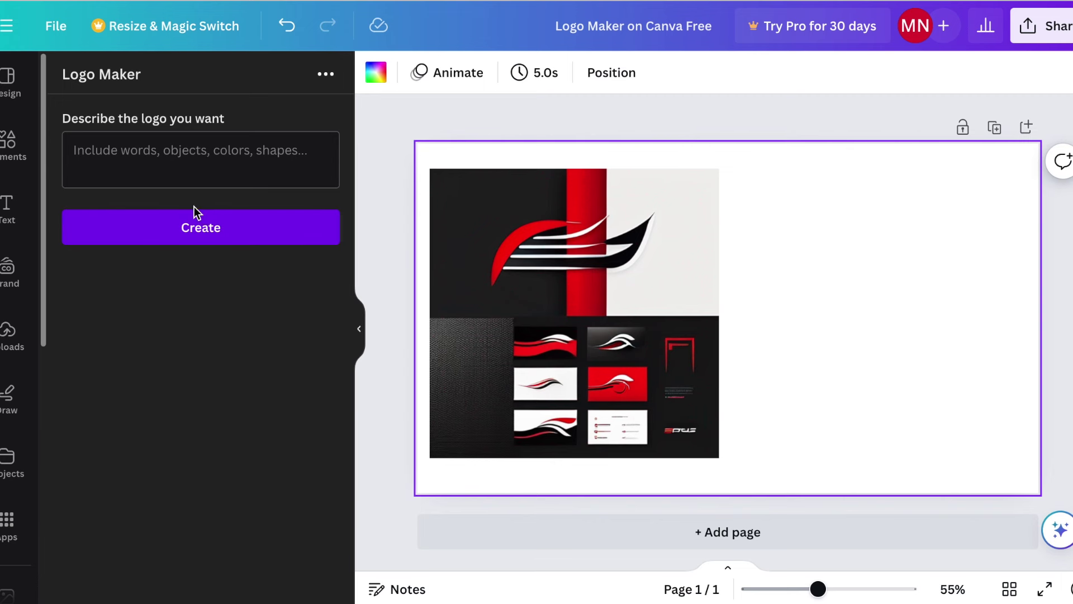
pyautogui.click(158, 150)
pyautogui.hotkey('ctrl', 'v')
pyautogui.click(220, 225)
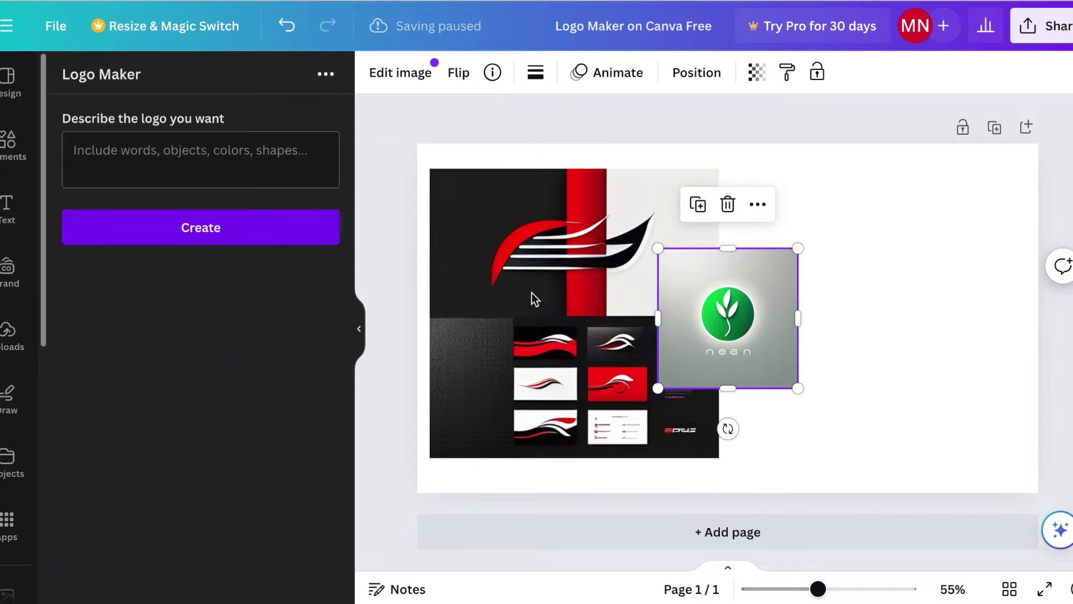
pyautogui.click(921, 475)
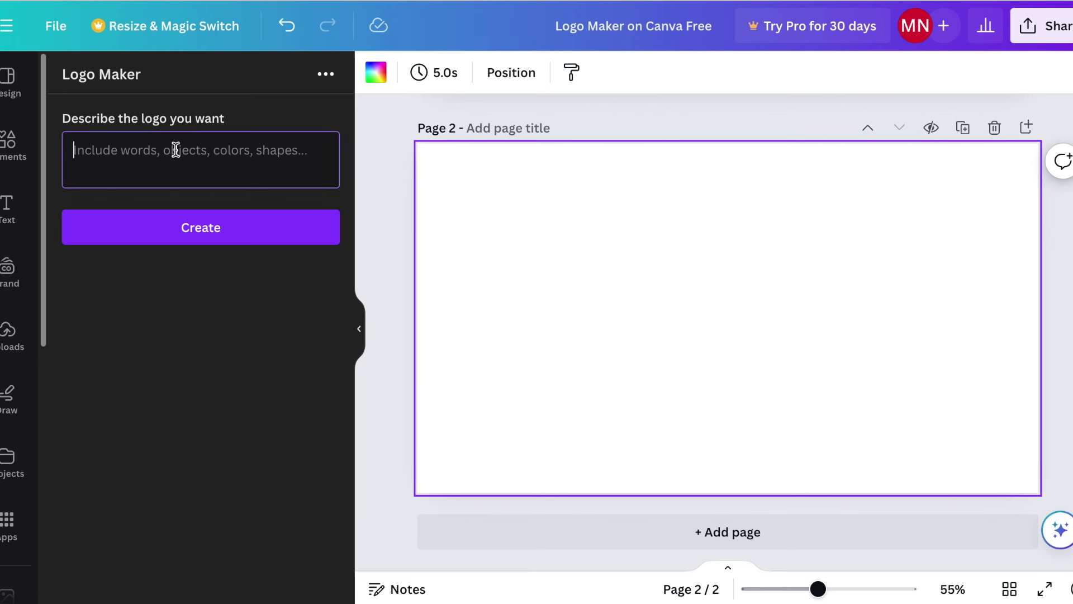
# Switch back to ChatGPT for the classic navy-and-gold vintage-car logo prompt.
pyautogui.click(209, 227)
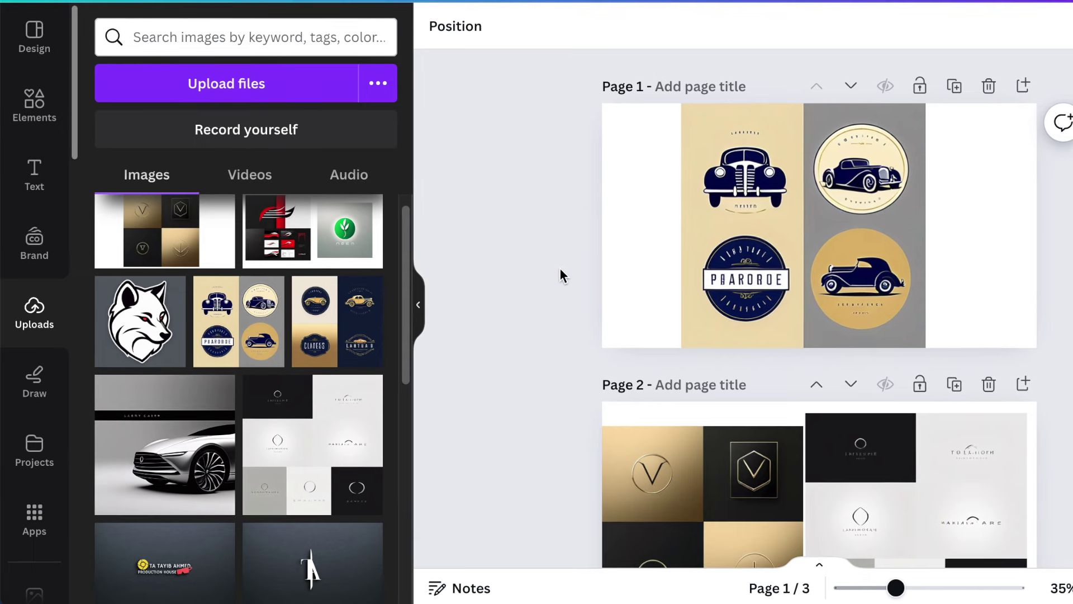
# Drag the vintage car logos image flush to page 1's right edge and zoom to 58%.
pyautogui.click(745, 268)
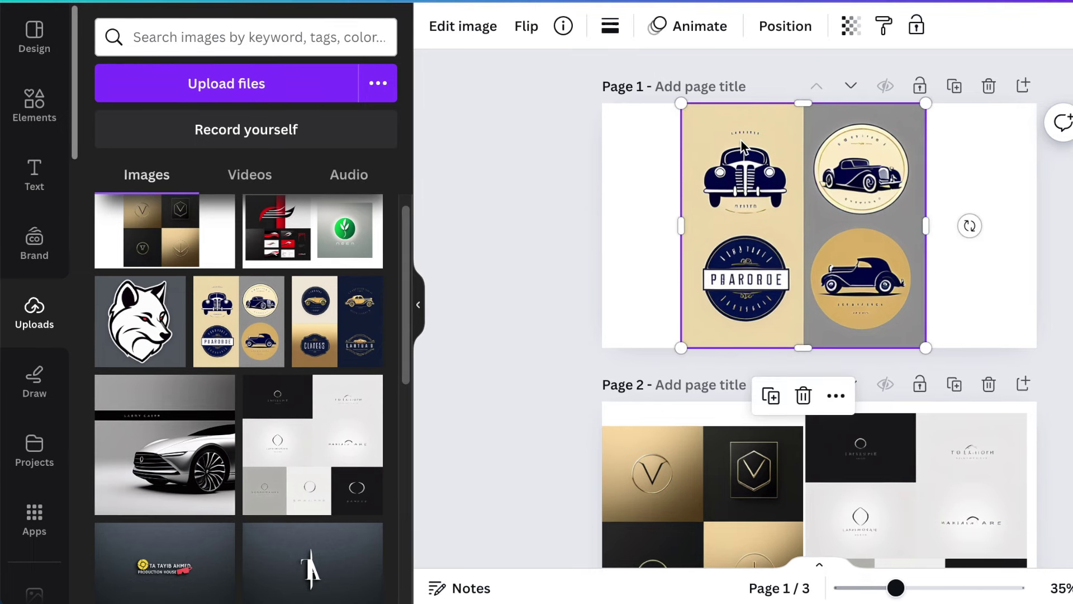
pyautogui.moveTo(718, 203); pyautogui.dragTo(829, 207)
pyautogui.moveTo(893, 601)
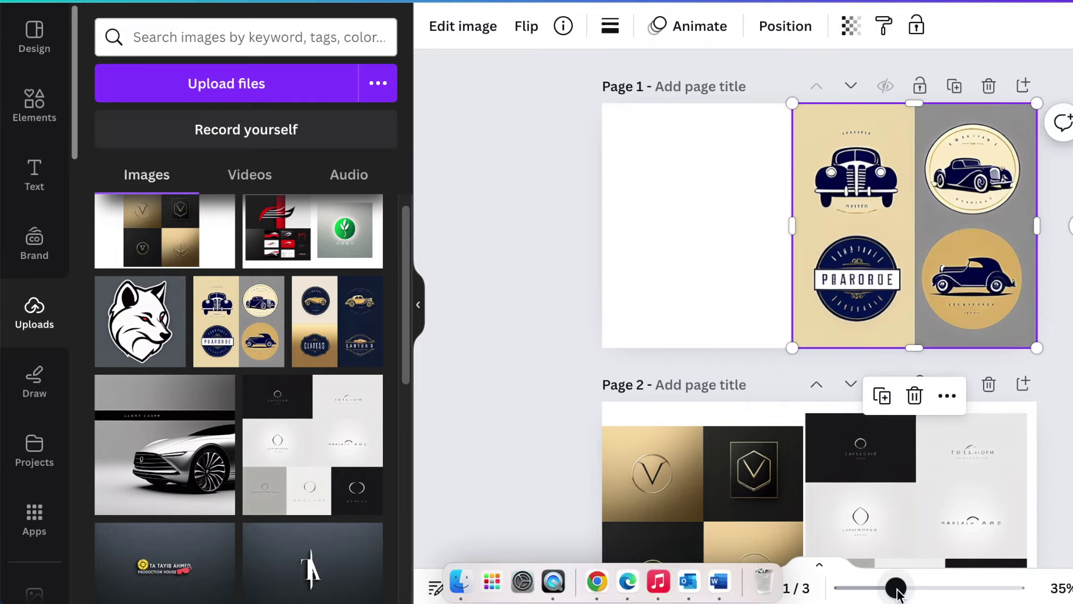
pyautogui.moveTo(896, 591); pyautogui.dragTo(920, 589)
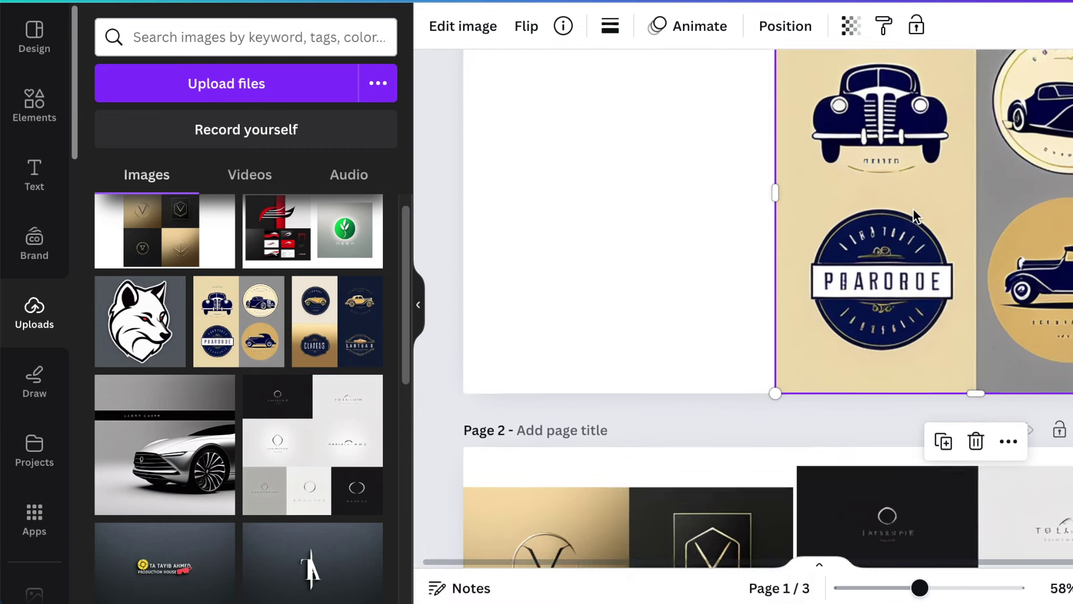
pyautogui.scroll(3, 915, 215)
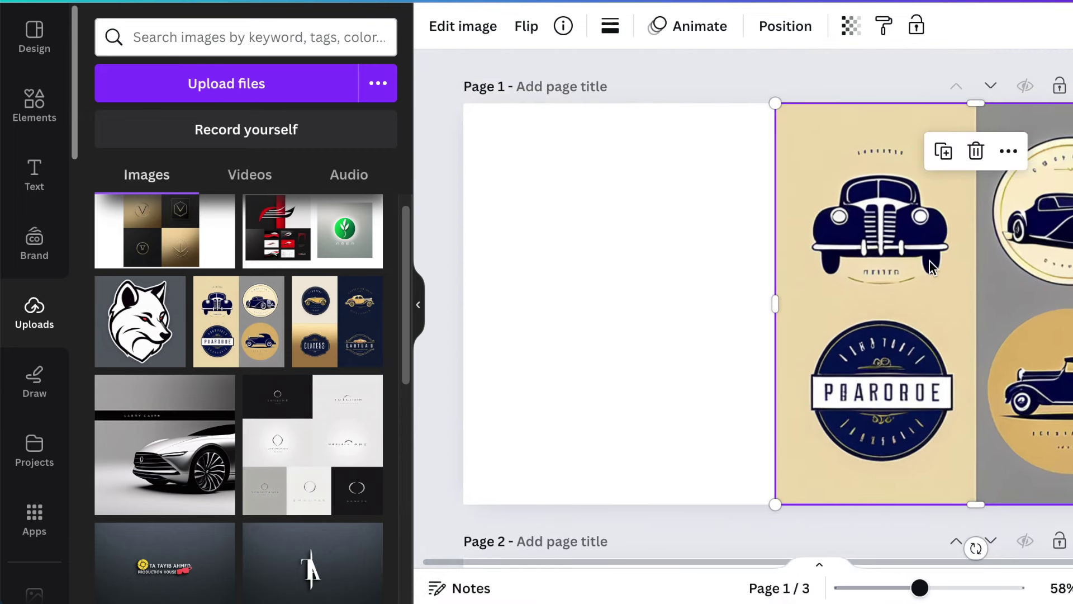
pyautogui.click(596, 329)
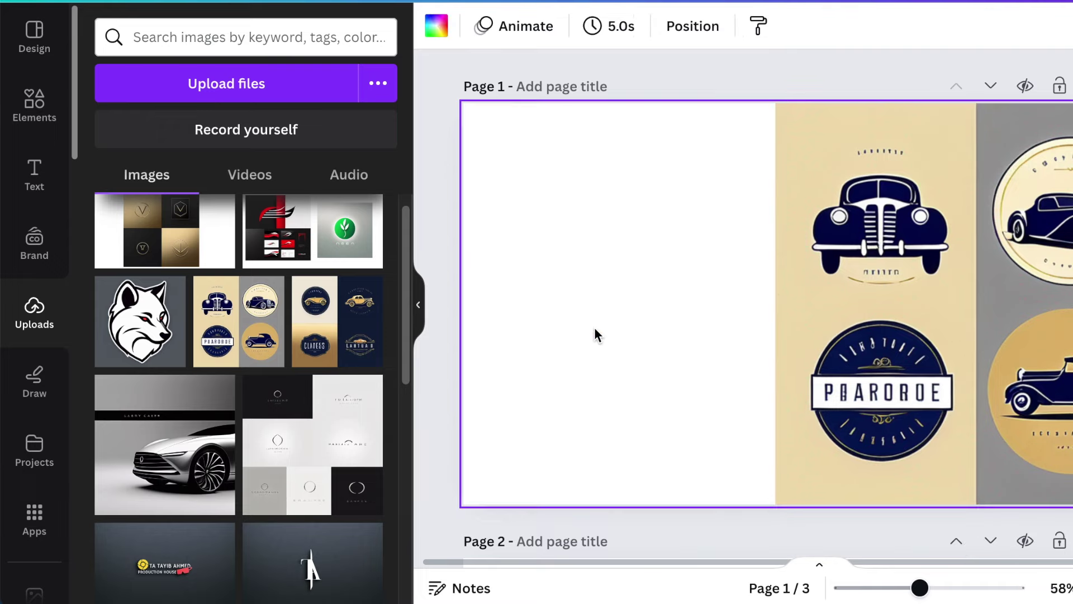
# Add a circle, squash it into an ellipse, and overlap a narrower white duplicate to form an arc.
pyautogui.press('c')
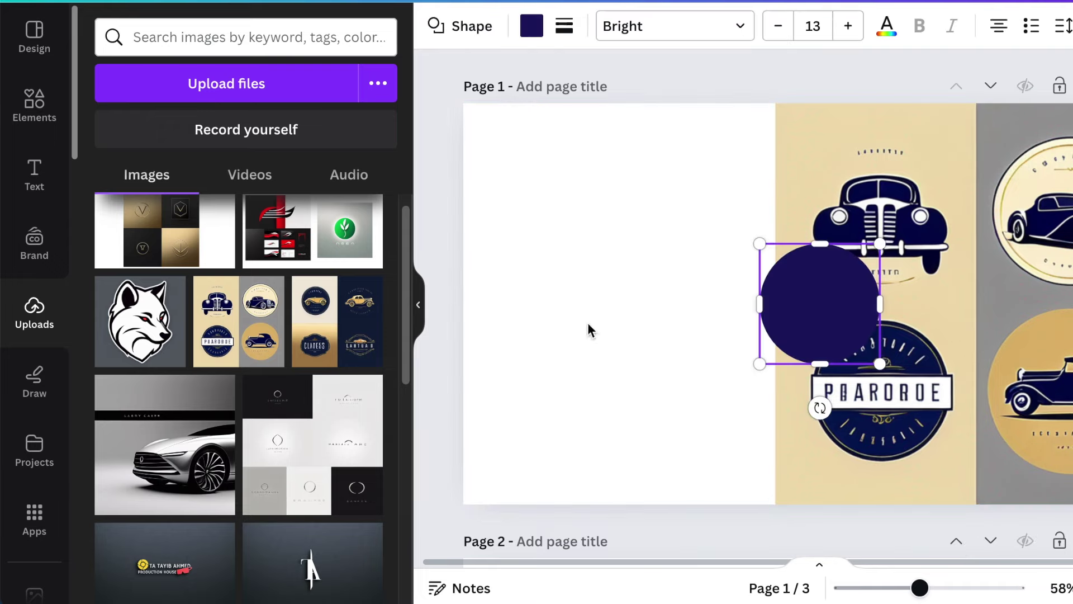
pyautogui.moveTo(803, 321); pyautogui.dragTo(559, 322)
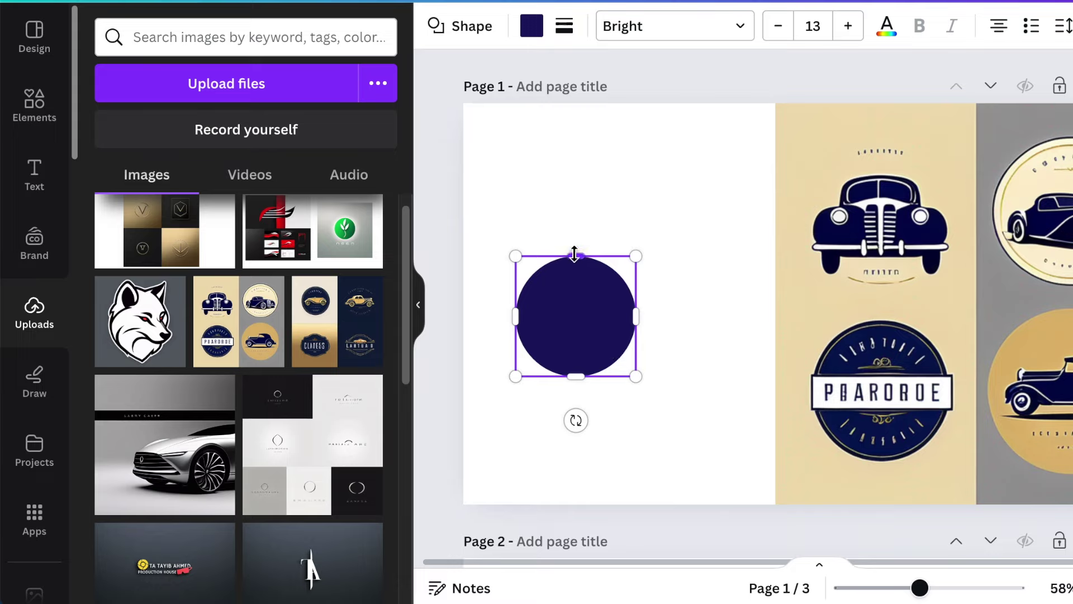
pyautogui.moveTo(574, 253); pyautogui.dragTo(574, 292)
pyautogui.click(602, 414)
pyautogui.click(587, 354)
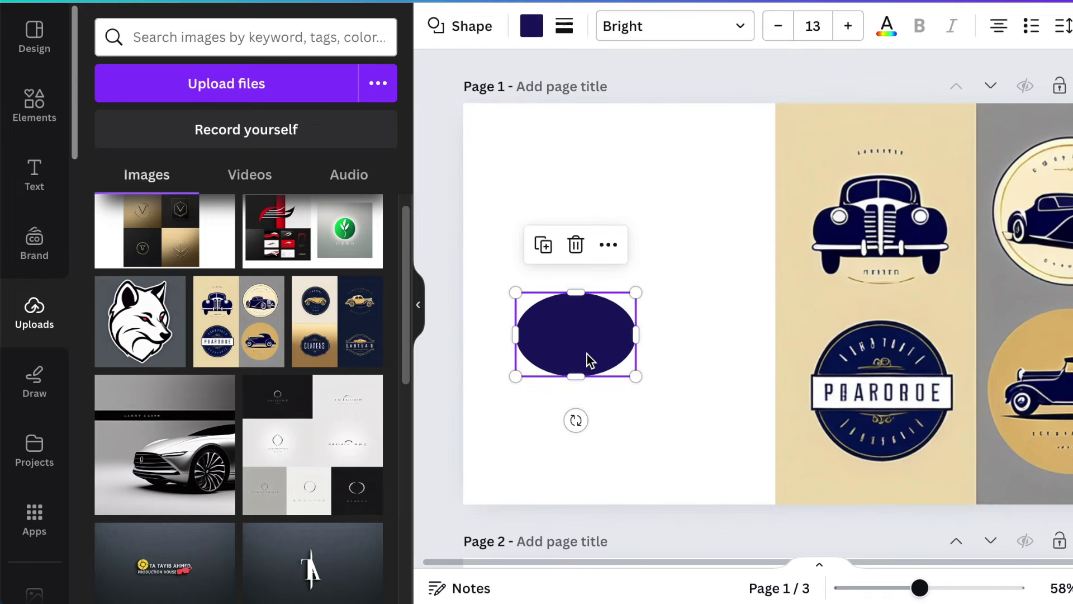
pyautogui.click(543, 246)
pyautogui.click(532, 26)
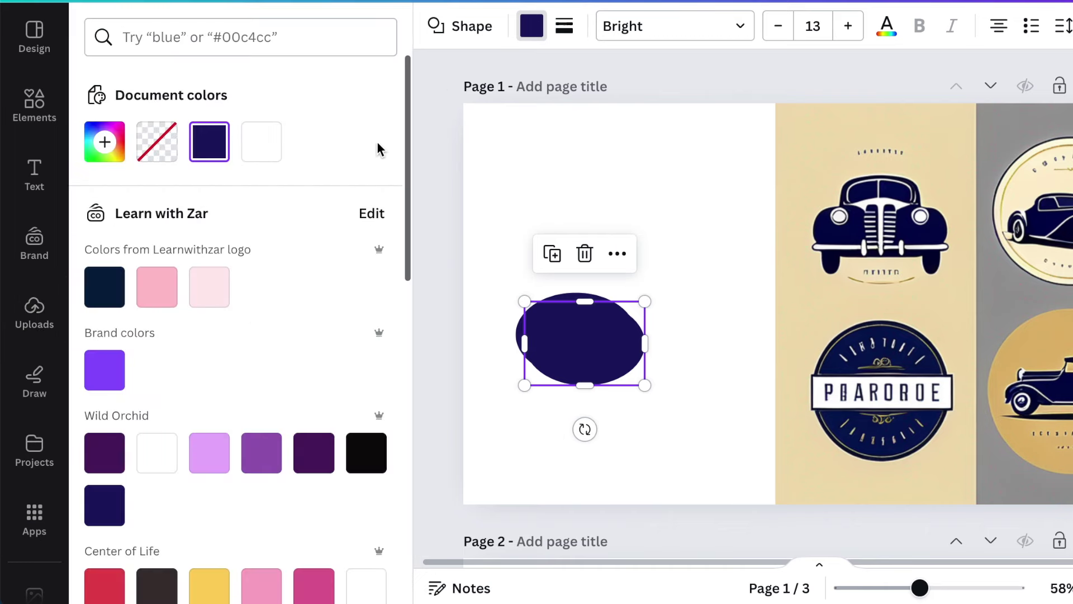
pyautogui.click(262, 141)
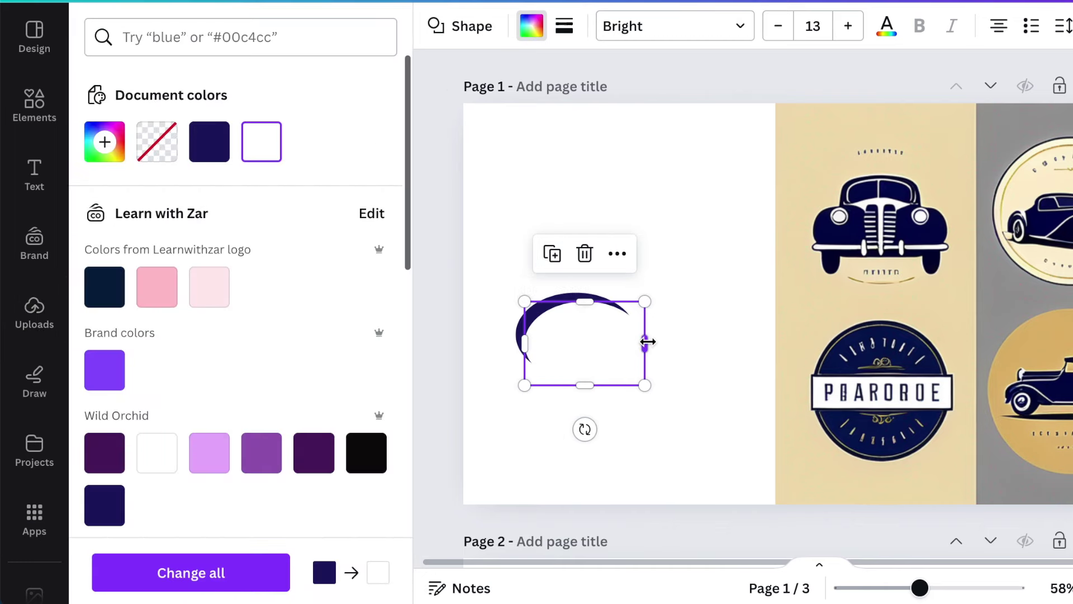
pyautogui.moveTo(644, 343); pyautogui.dragTo(602, 345)
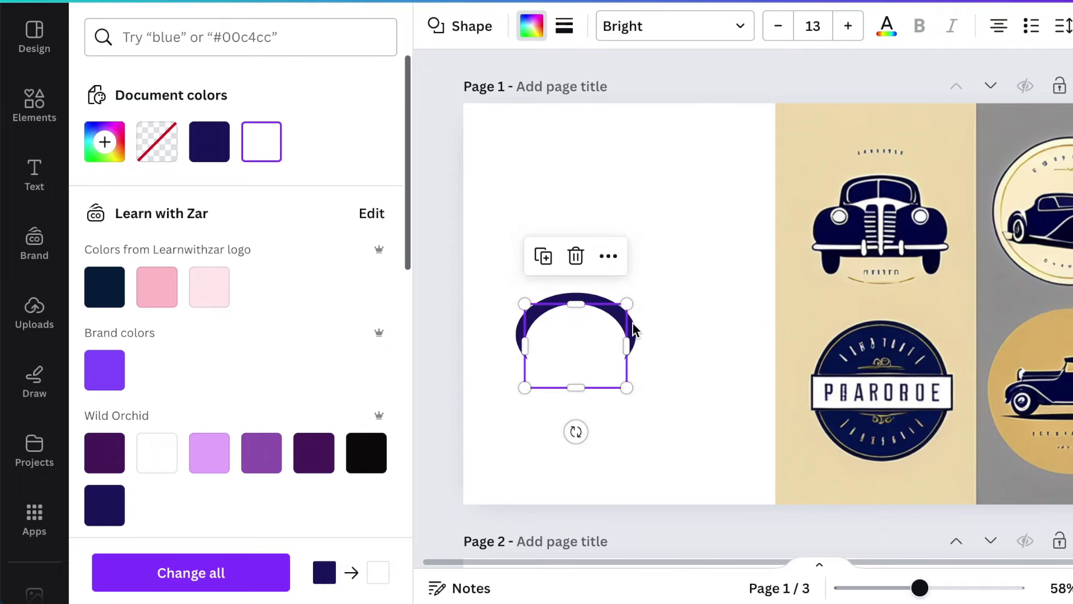
# Delete the dark arc shapes and drag the car logos image left toward the page centre.
pyautogui.click(470, 202)
pyautogui.moveTo(469, 203); pyautogui.dragTo(576, 346)
pyautogui.press('Delete')
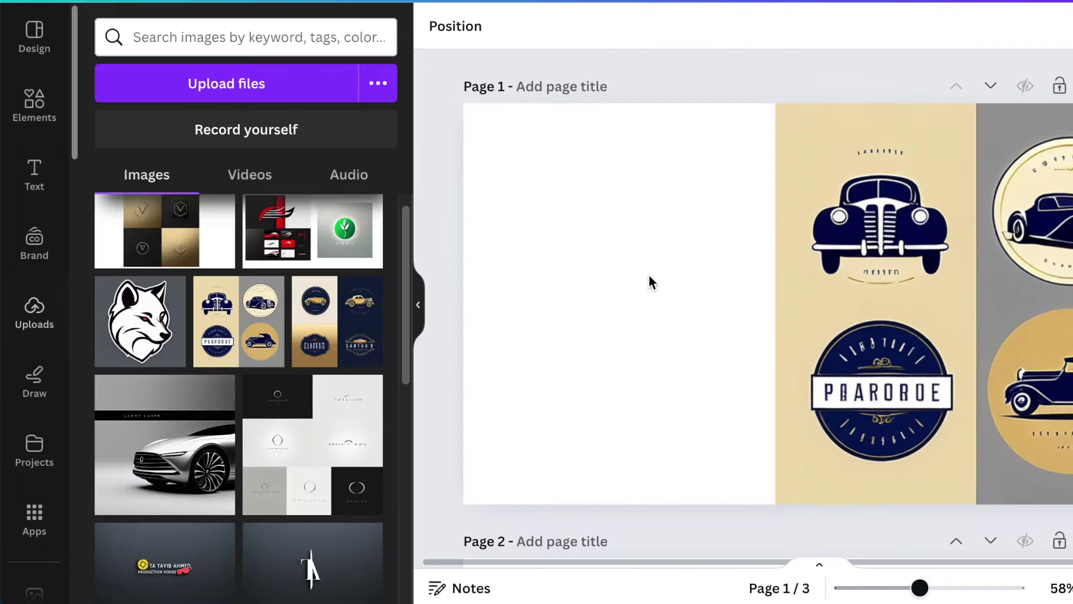
pyautogui.moveTo(934, 330); pyautogui.dragTo(763, 334)
# Crop the logos image to the top-left front-view navy car and enlarge it near the centre.
pyautogui.click(527, 331)
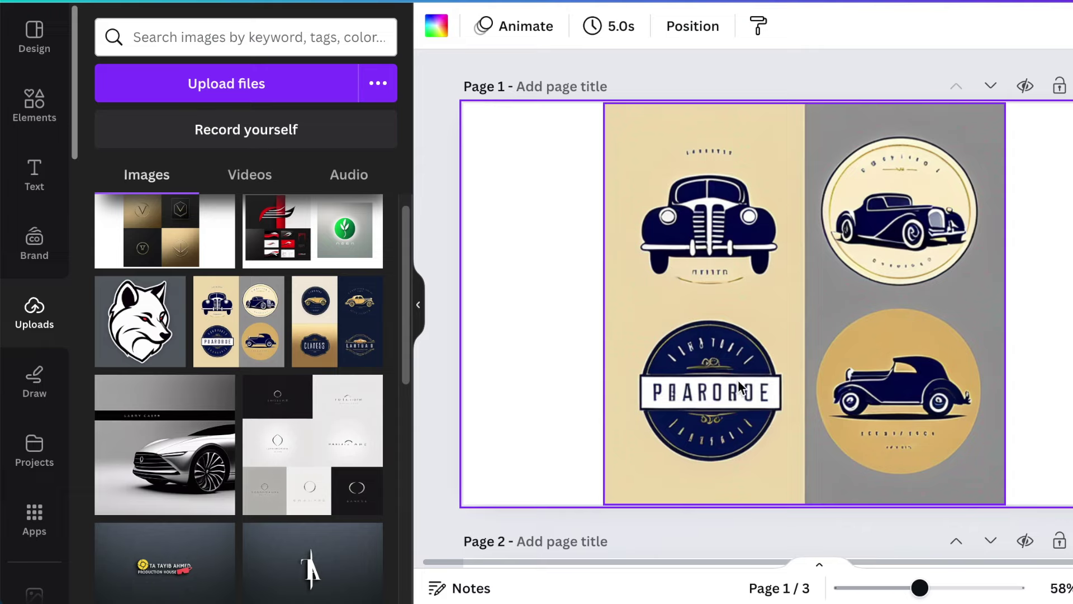
pyautogui.click(782, 482)
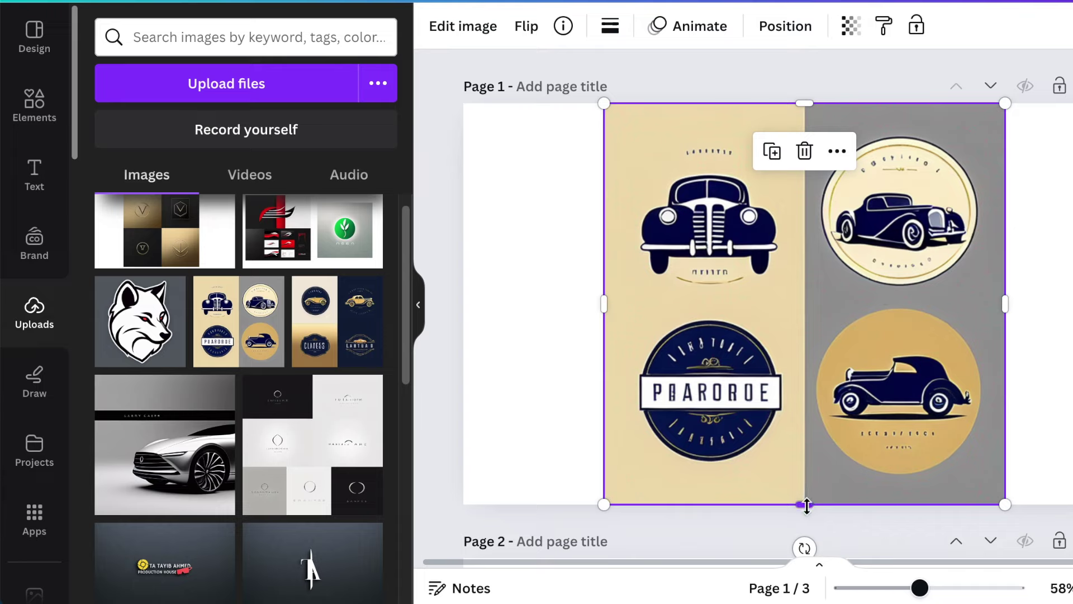
pyautogui.moveTo(796, 507); pyautogui.dragTo(808, 307)
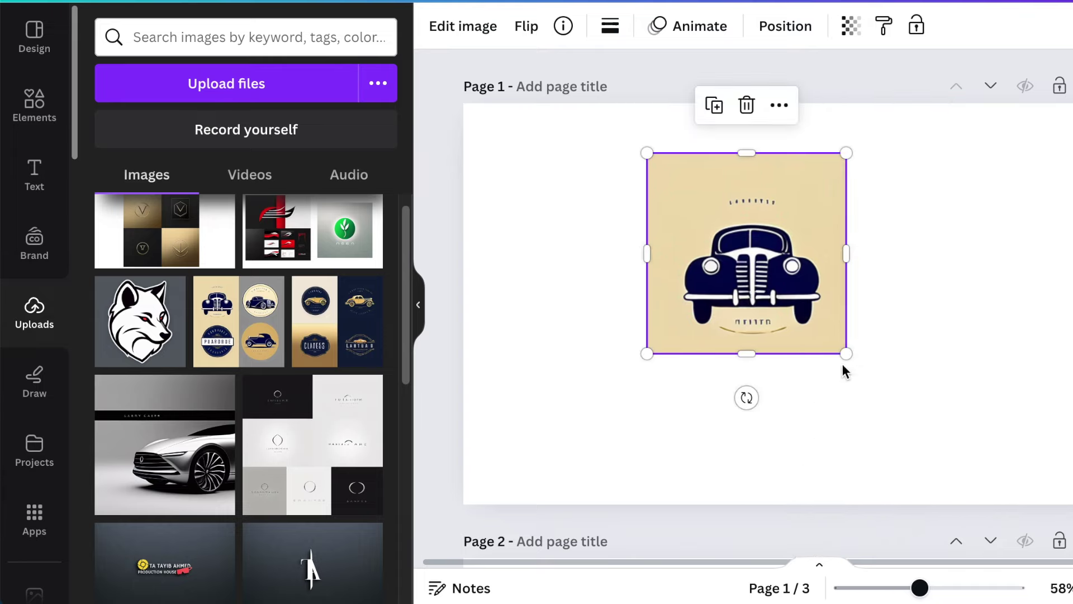
pyautogui.moveTo(845, 353); pyautogui.dragTo(950, 440)
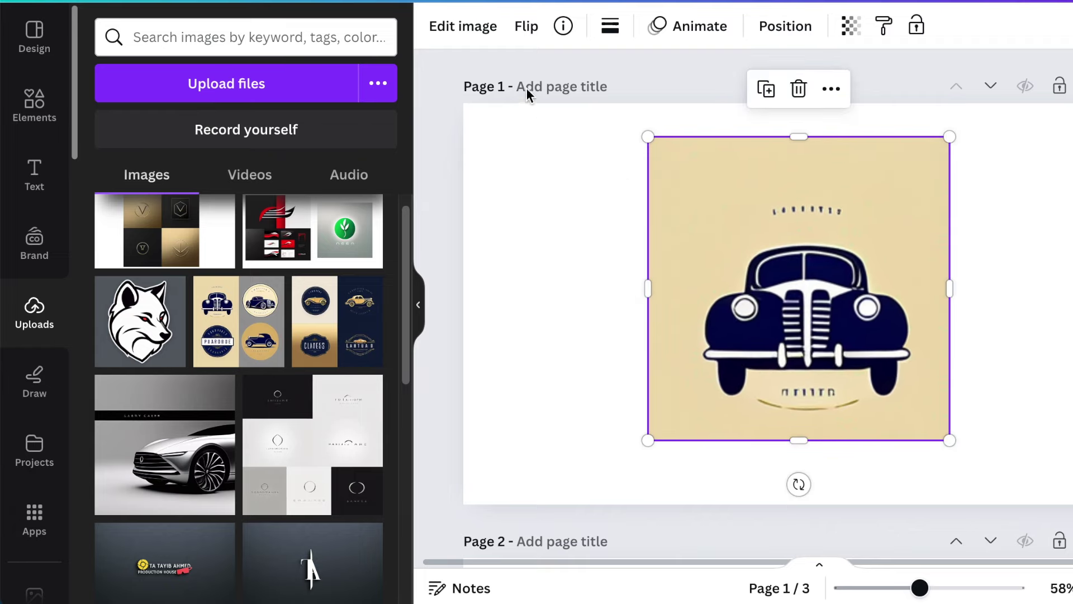
# Use Magic Grab to lift the navy car out as a cutout, then delete the beige background.
pyautogui.click(458, 28)
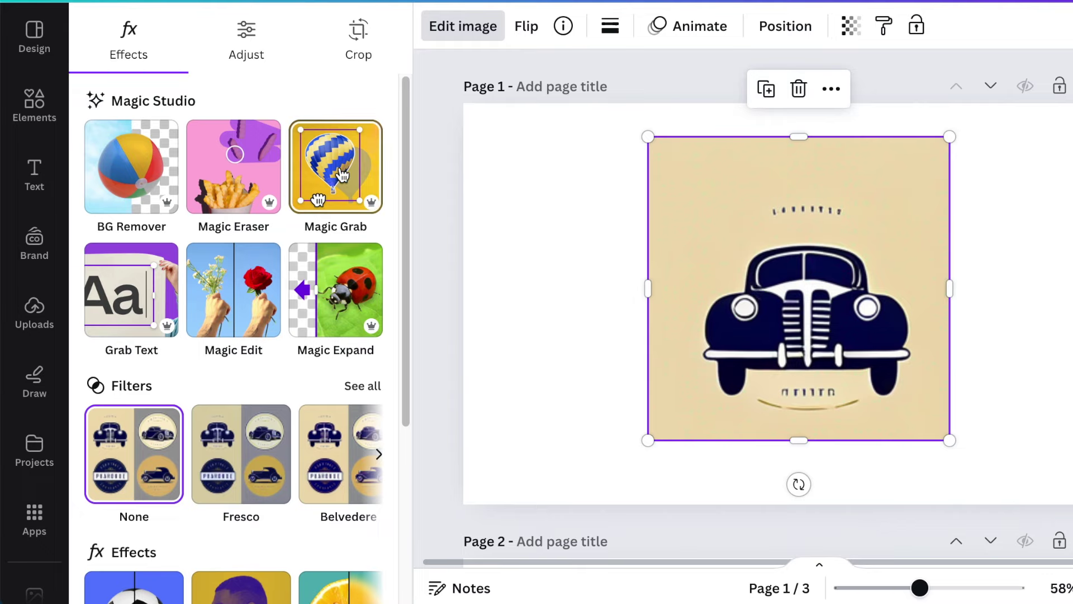
pyautogui.click(342, 175)
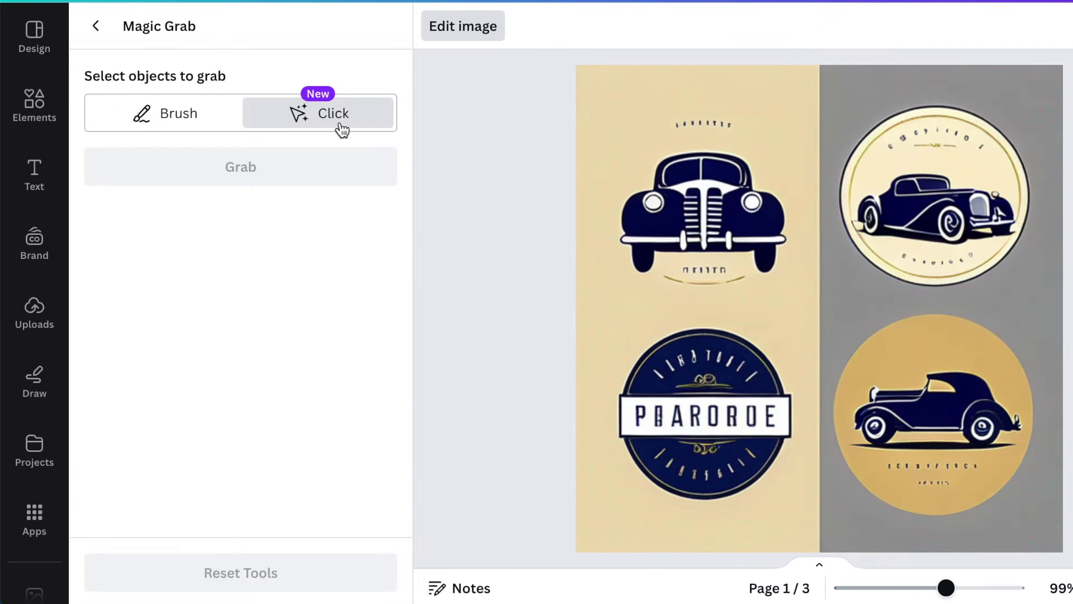
pyautogui.click(697, 226)
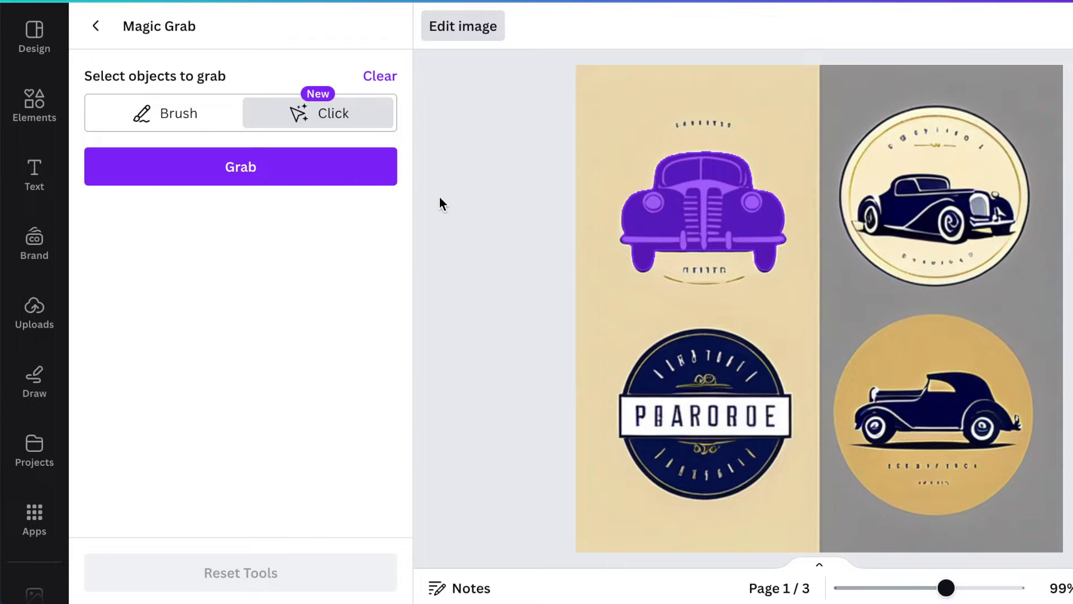
pyautogui.click(223, 166)
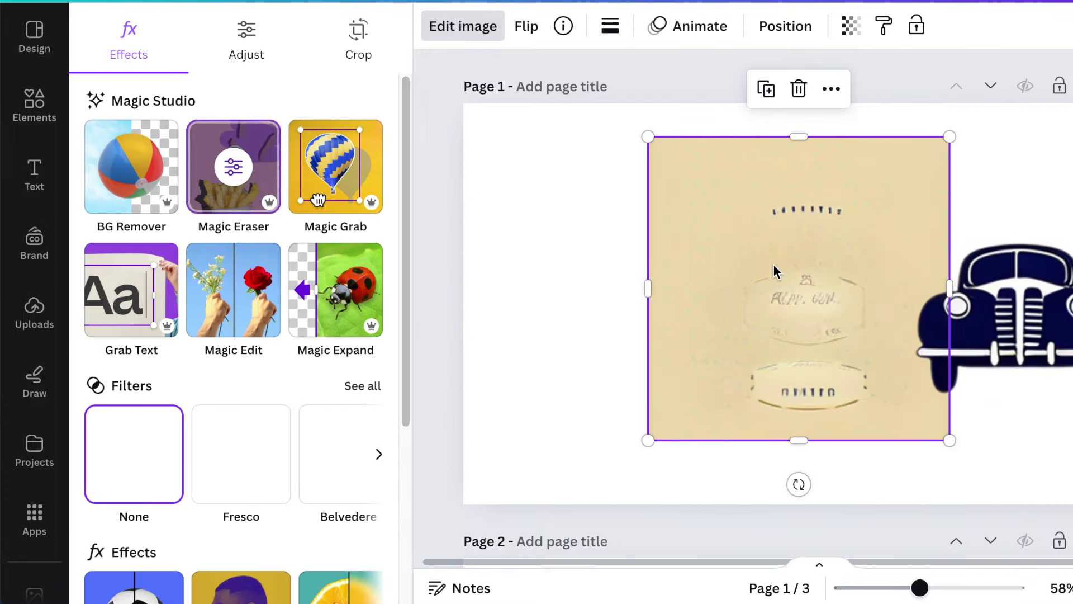
pyautogui.press('Delete')
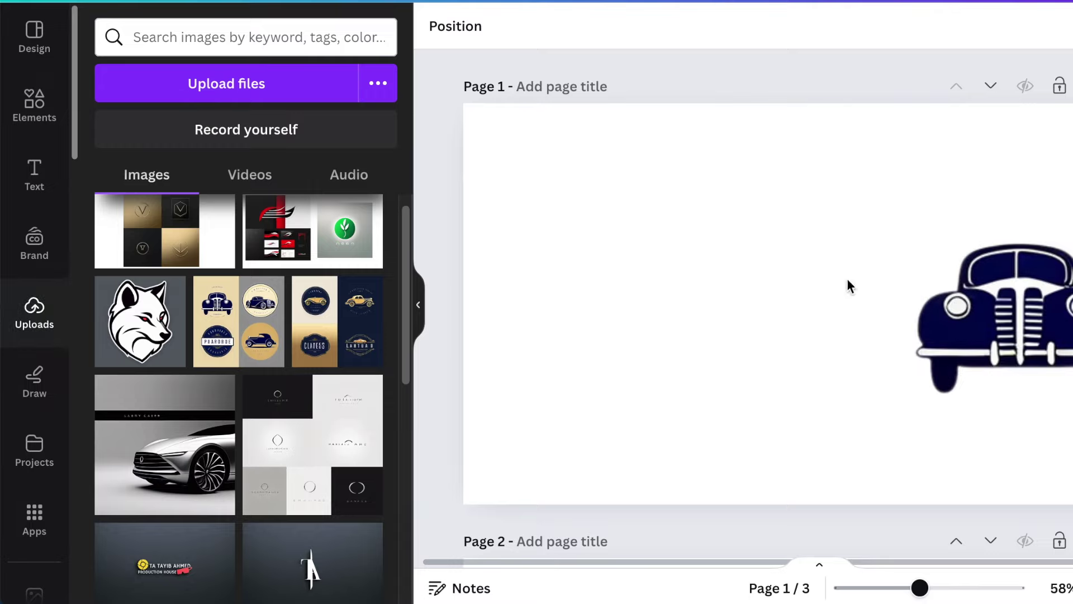
# Shrink the navy car and centre it on page 1.
pyautogui.moveTo(1013, 311); pyautogui.dragTo(812, 320)
pyautogui.moveTo(926, 250); pyautogui.dragTo(892, 274)
pyautogui.moveTo(830, 346); pyautogui.dragTo(839, 342)
pyautogui.click(973, 382)
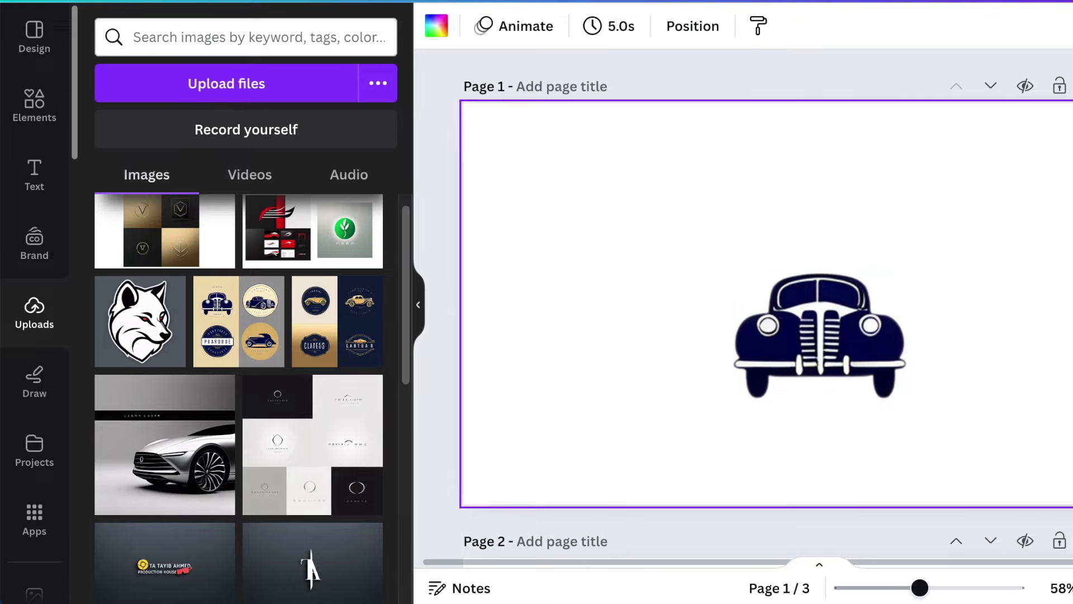
# Add curved 'VIN CARS' and 'COLLECTABLES' text in Robolt Vintage around the car, then select the page for its beige background.
pyautogui.press('t')
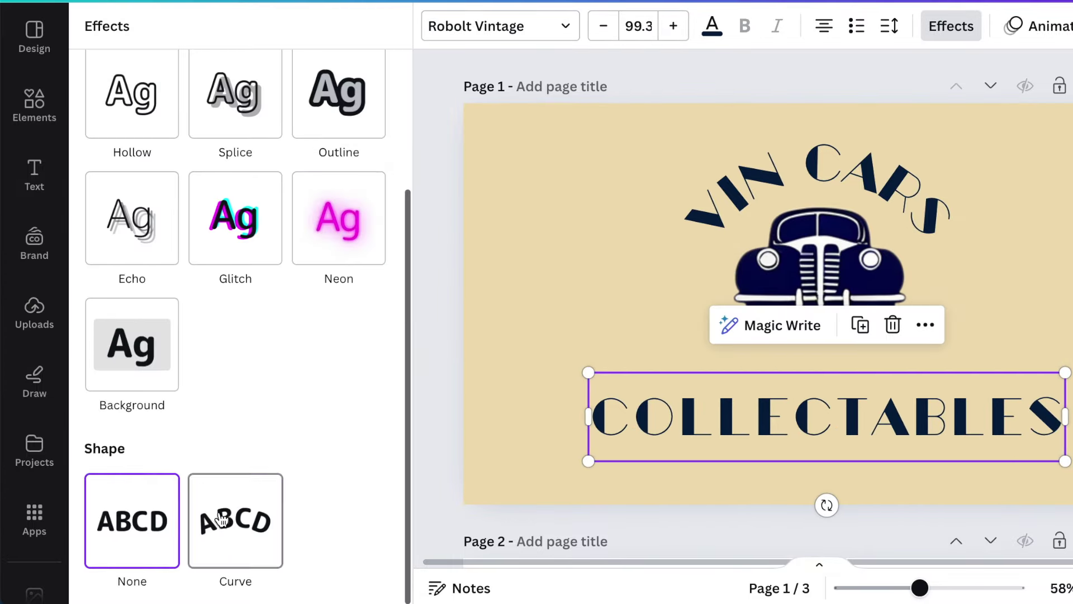
pyautogui.click(223, 520)
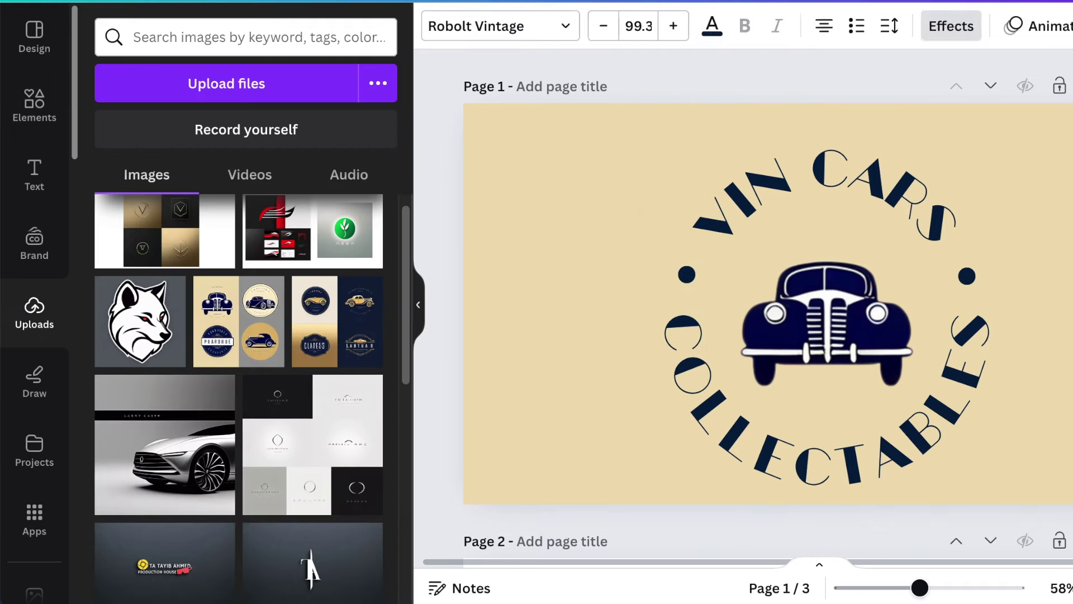
pyautogui.click(559, 279)
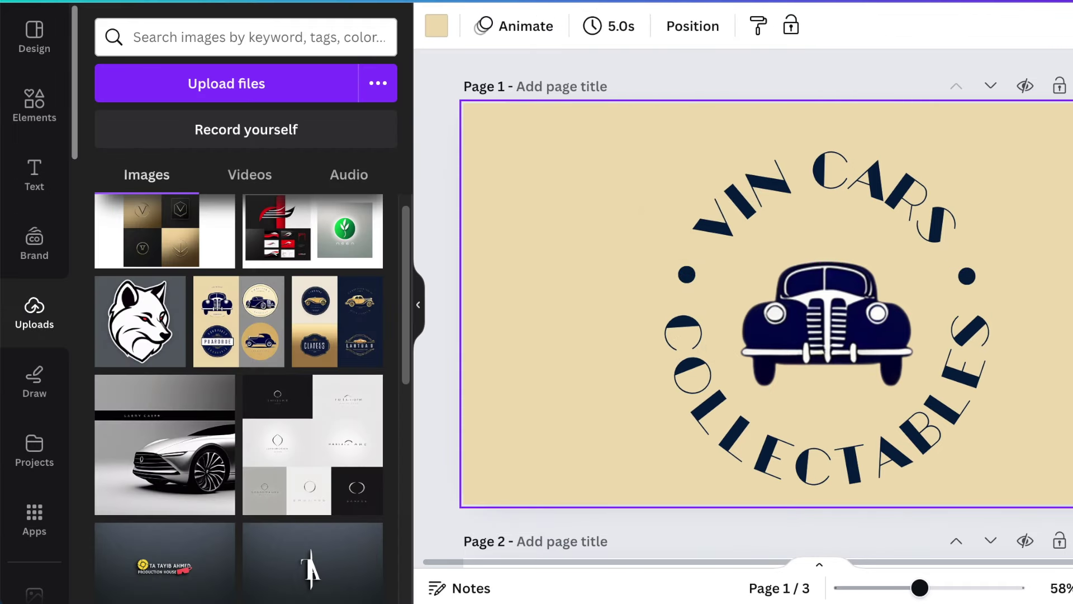